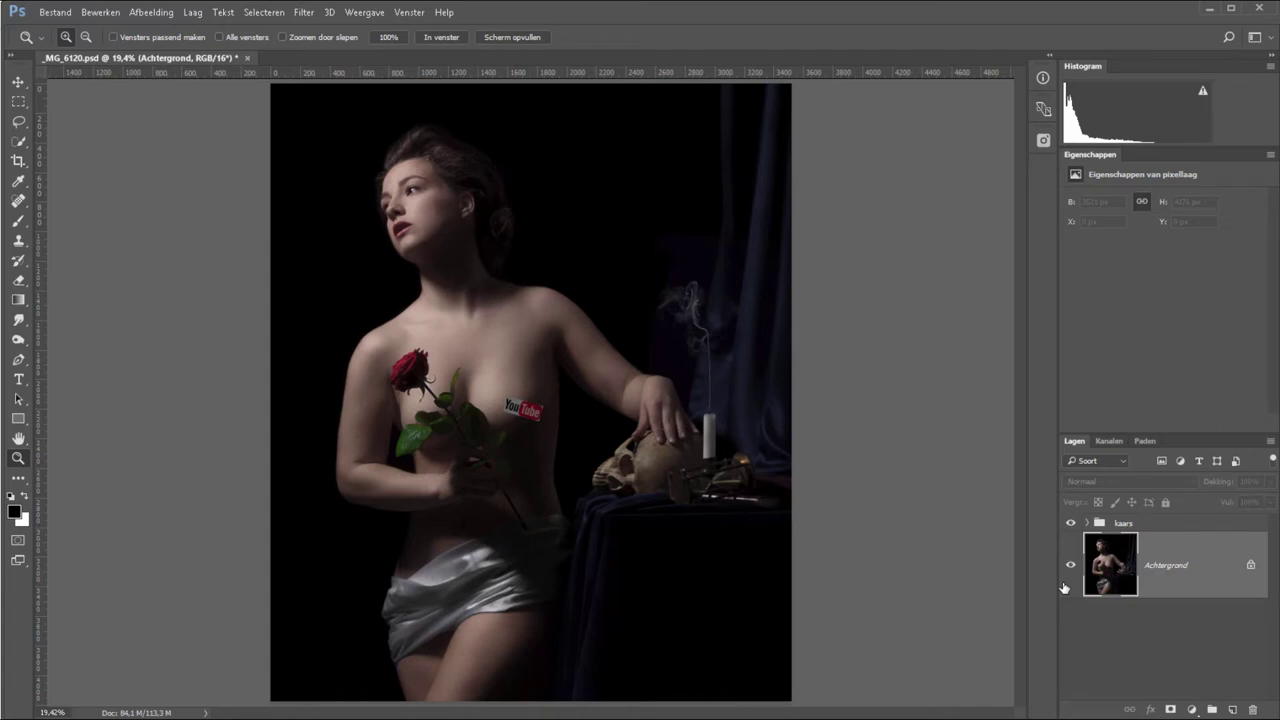
Zoom in on the candle and its rising smoke beside the woman's hand in _MG_6120.psd.
{"action": "left_click_drag", "start_coordinate": [636, 257], "coordinate": [740, 448]}
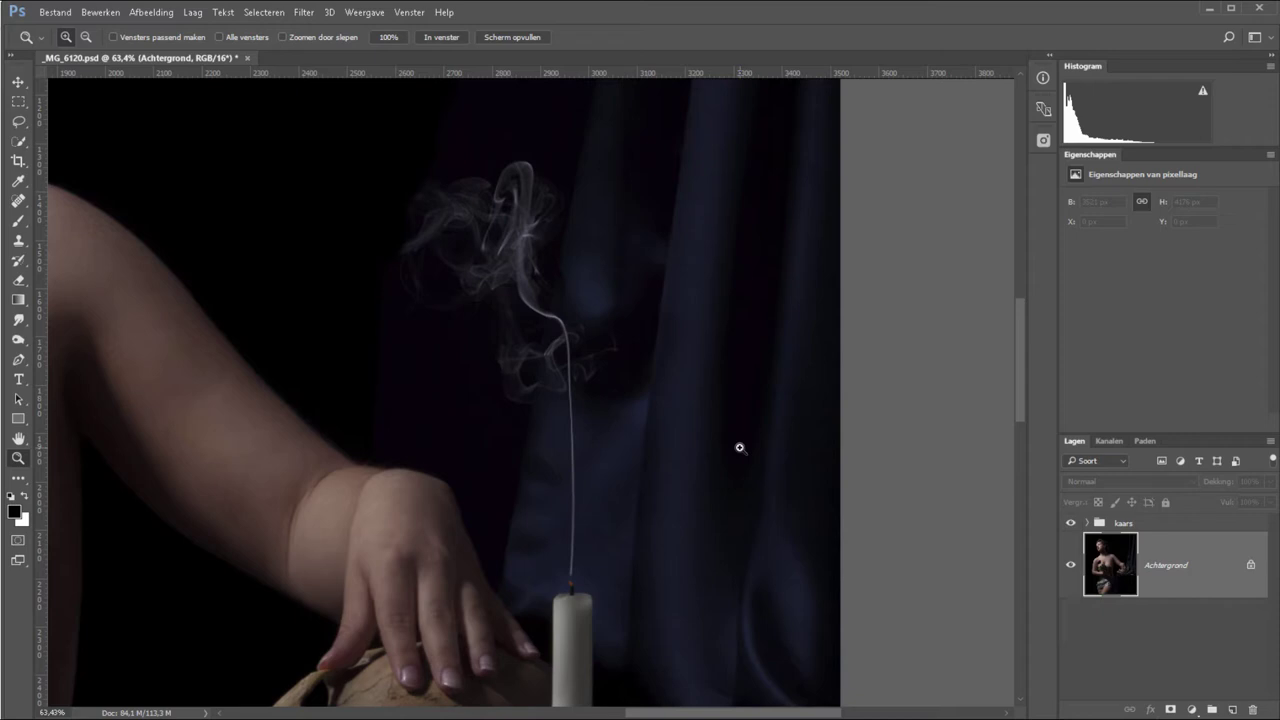
Hide the kaars layer group and fit the whole image on screen.
{"action": "left_click", "coordinate": [1071, 523]}
{"action": "key", "text": "ctrl+0"}
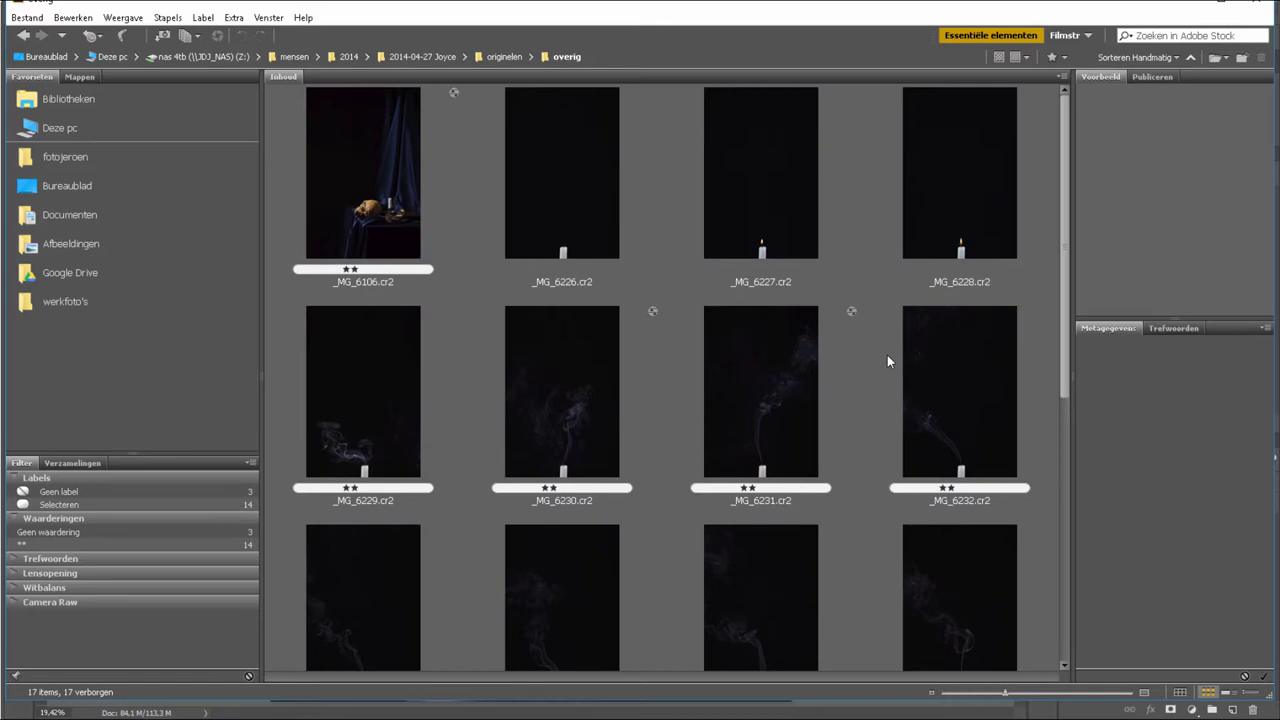
Open the smoke shot _MG_6229.cr2 from Bridge in Photoshop CC 2017.
{"action": "mouse_move", "coordinate": [1065, 367]}
{"action": "left_mouse_down"}
{"action": "mouse_move", "coordinate": [1061, 614]}
{"action": "mouse_move", "coordinate": [1067, 447]}
{"action": "left_mouse_up"}
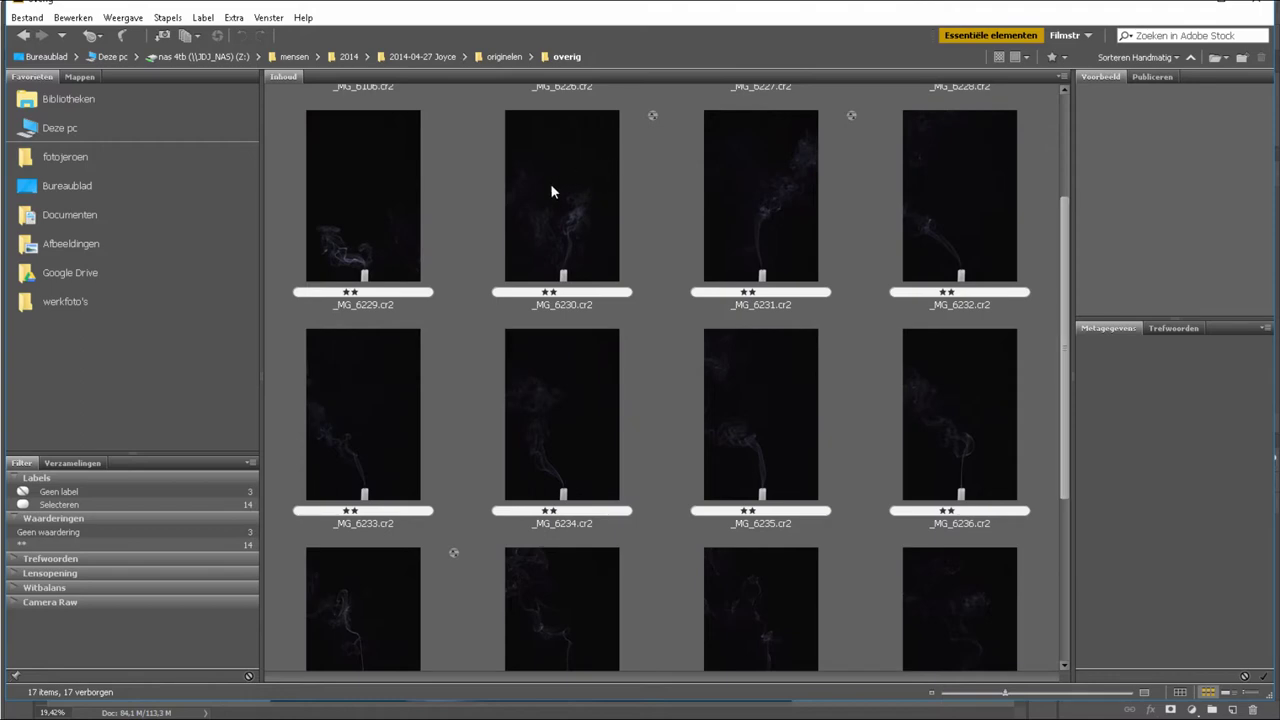
{"action": "left_click", "coordinate": [352, 239]}
{"action": "right_click", "coordinate": [370, 220]}
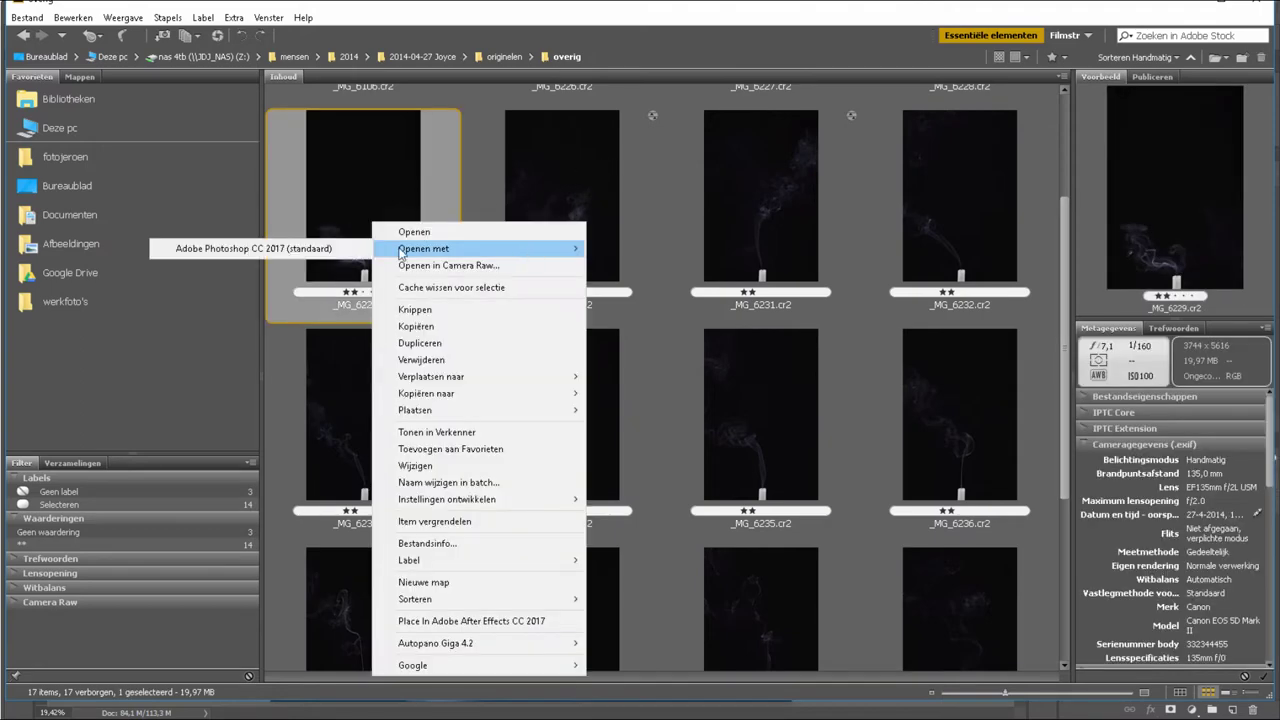
{"action": "left_click", "coordinate": [343, 251]}
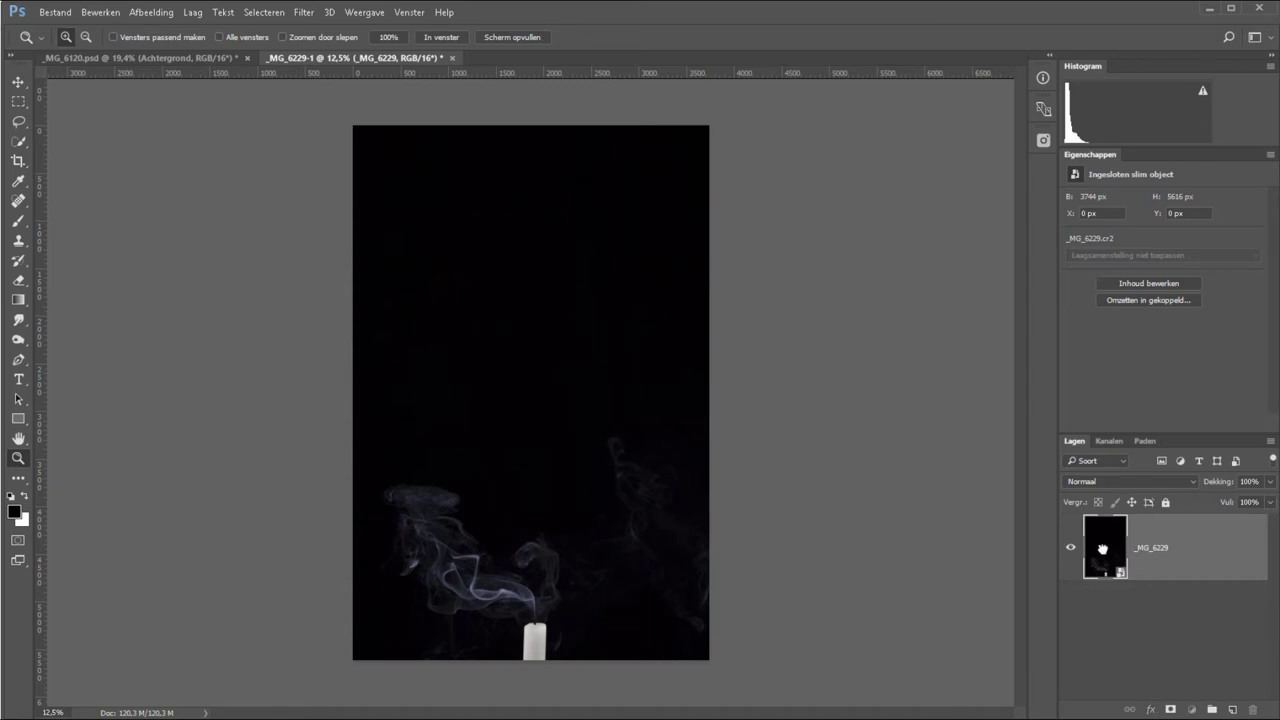
Drag the _MG_6229 smoke layer into _MG_6120.psd, scale it down and move it near the candle.
{"action": "left_click_drag", "start_coordinate": [1102, 548], "coordinate": [200, 67]}
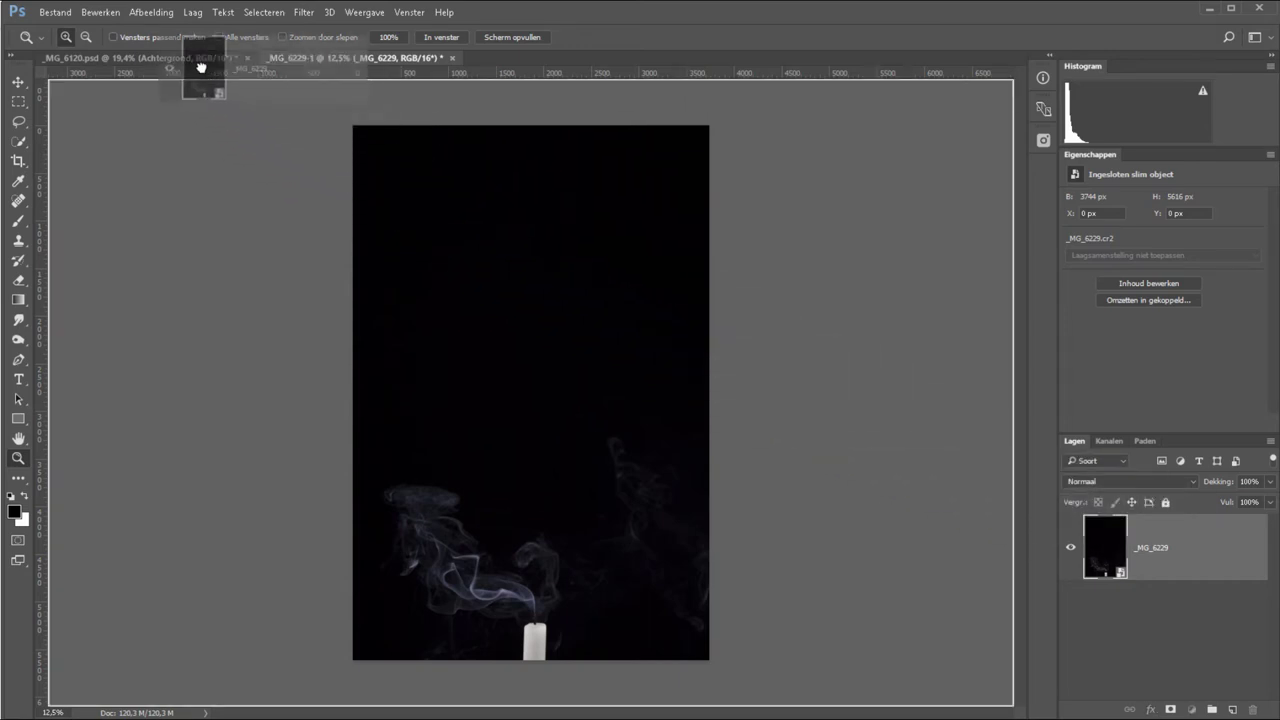
{"action": "mouse_move", "coordinate": [200, 67]}
{"action": "left_mouse_down"}
{"action": "mouse_move", "coordinate": [485, 290]}
{"action": "mouse_move", "coordinate": [536, 353]}
{"action": "left_mouse_up"}
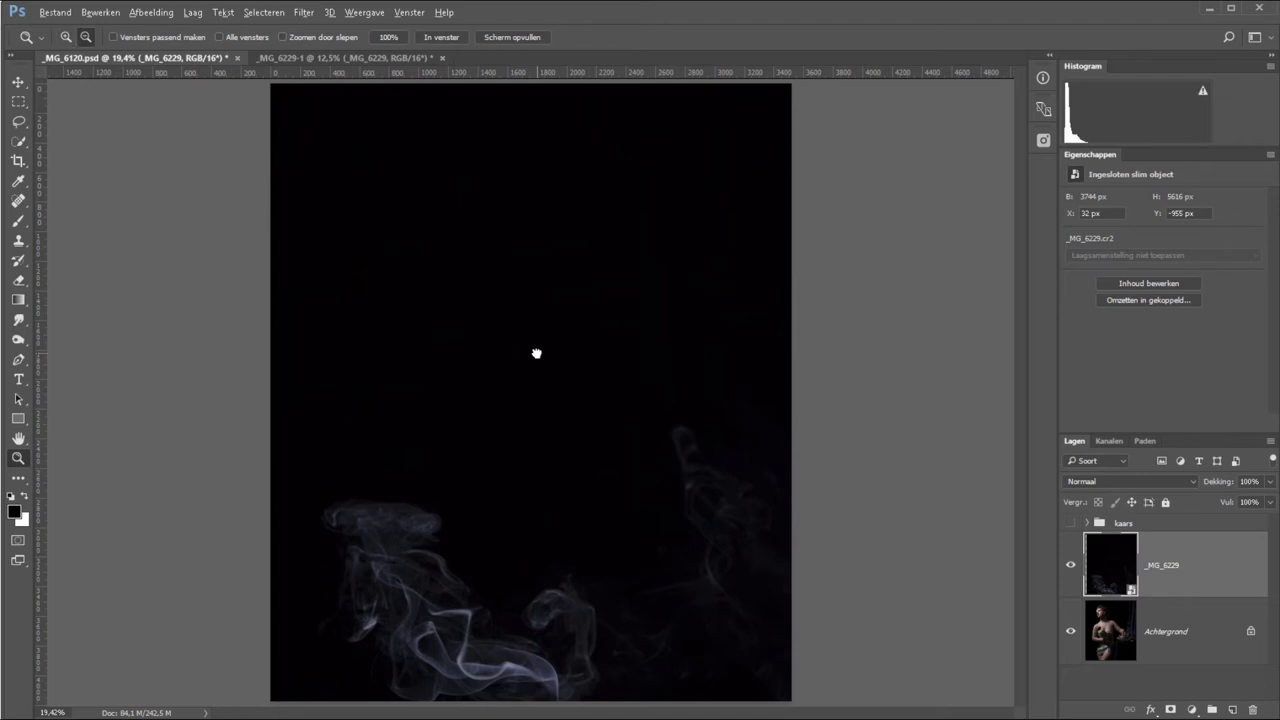
{"action": "left_click", "coordinate": [536, 353], "text": "alt"}
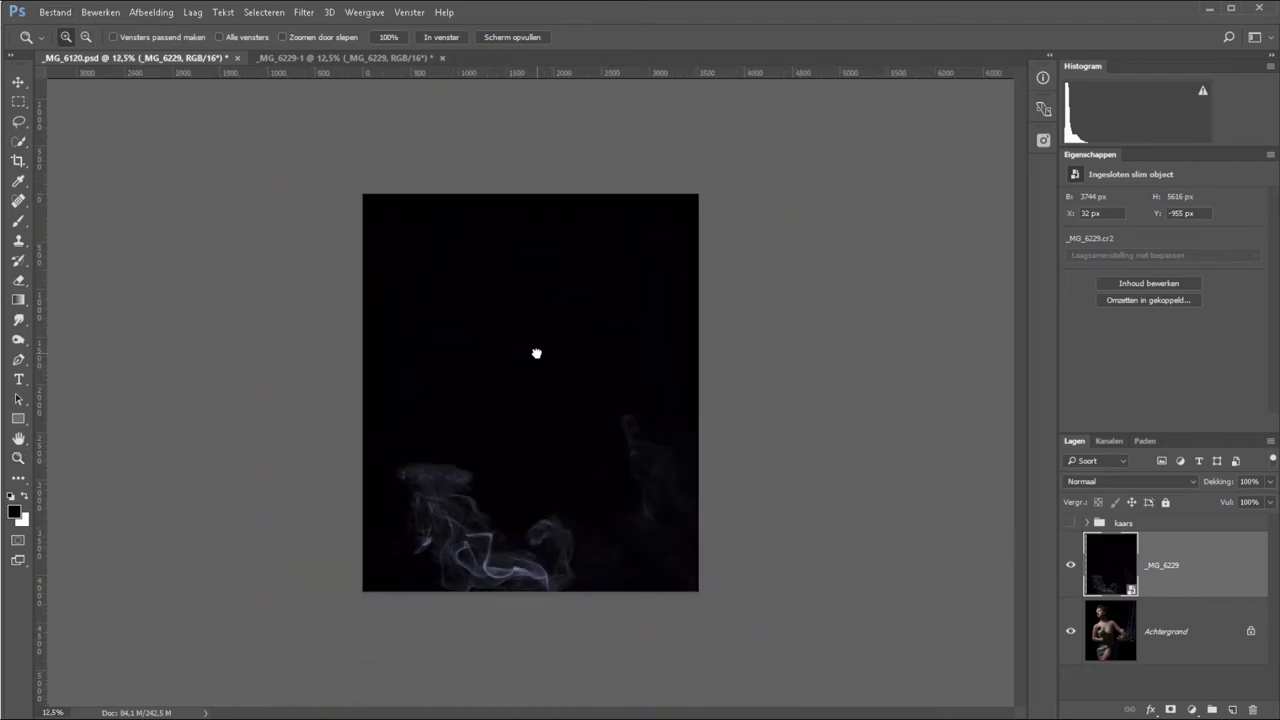
{"action": "key", "text": "v"}
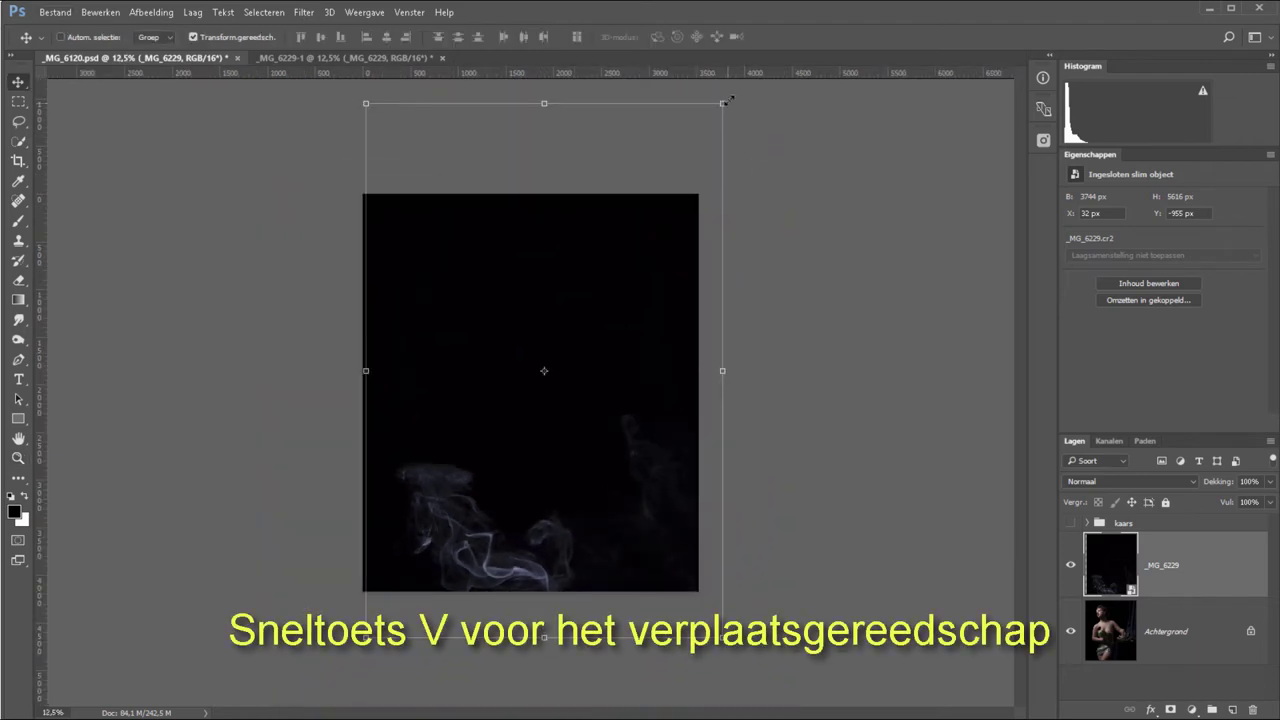
{"action": "mouse_move", "coordinate": [723, 102]}
{"action": "left_mouse_down"}
{"action": "mouse_move", "coordinate": [700, 229]}
{"action": "mouse_move", "coordinate": [459, 496]}
{"action": "left_mouse_up"}
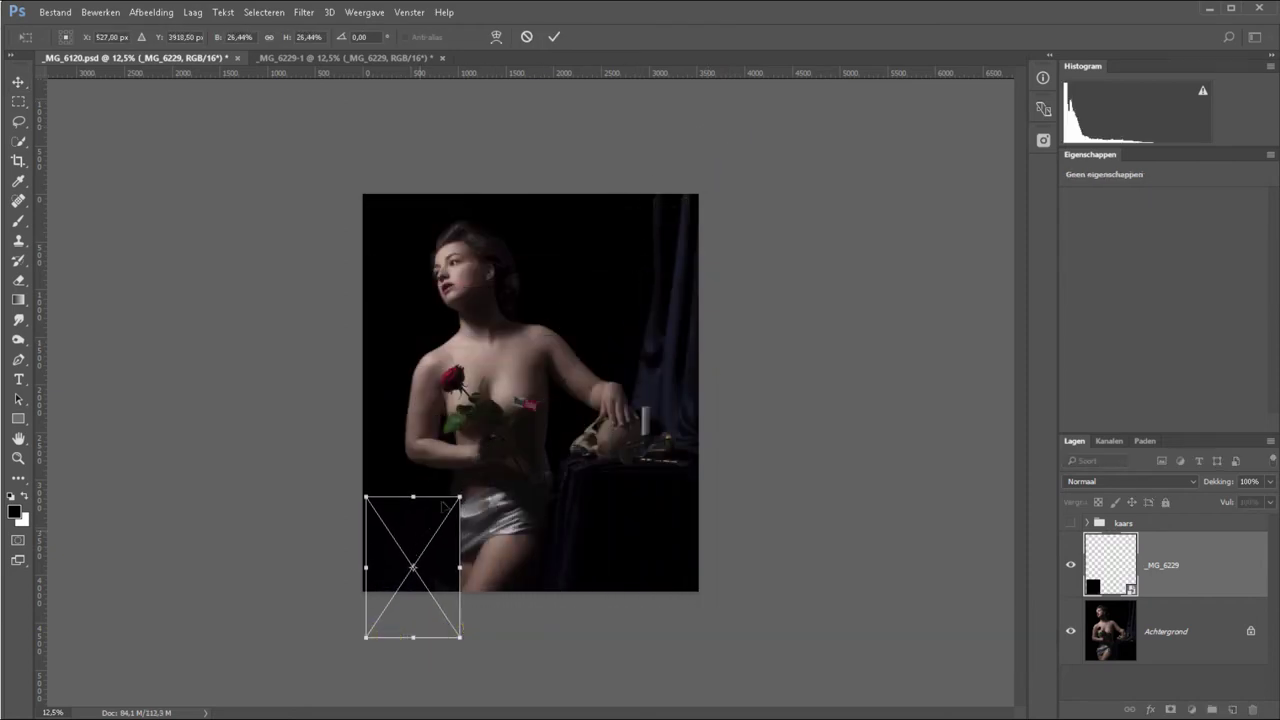
{"action": "mouse_move", "coordinate": [413, 553]}
{"action": "left_mouse_down"}
{"action": "mouse_move", "coordinate": [628, 296]}
{"action": "mouse_move", "coordinate": [652, 307]}
{"action": "left_mouse_up"}
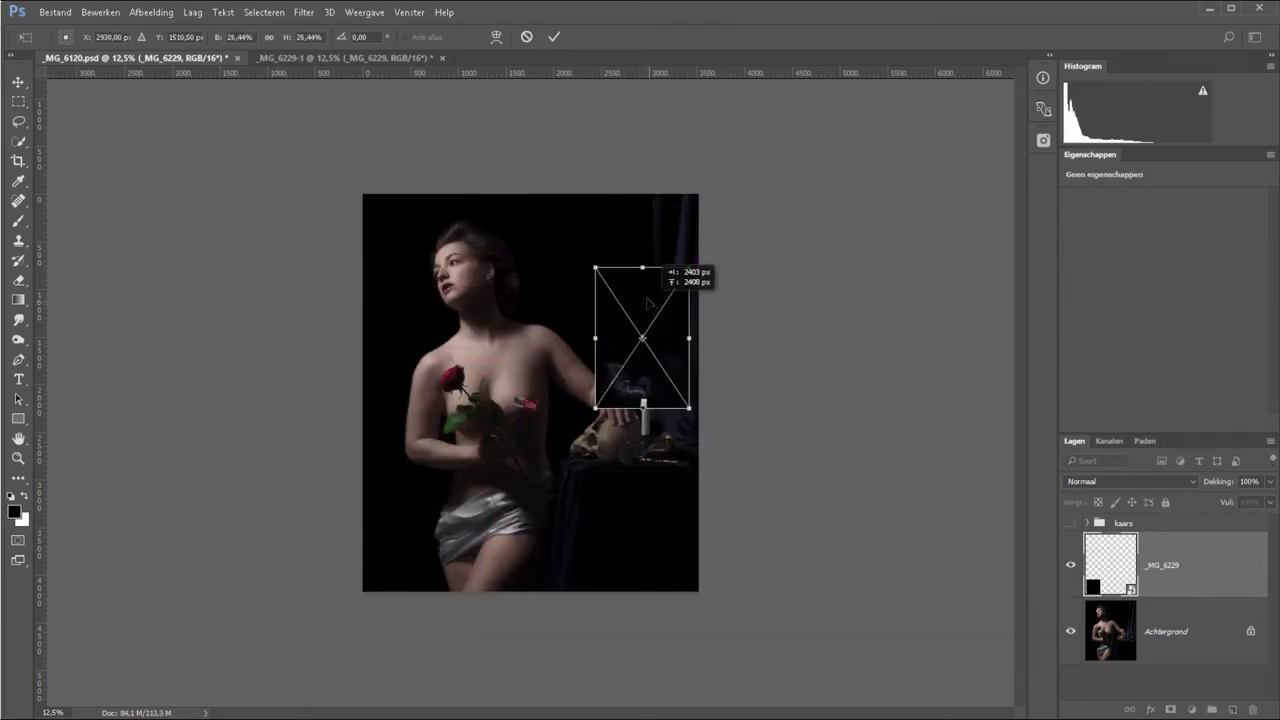
{"action": "key", "text": "Return"}
At 100% zoom, align the smoke photo's candle exactly over the original candle.
{"action": "key", "text": "z"}
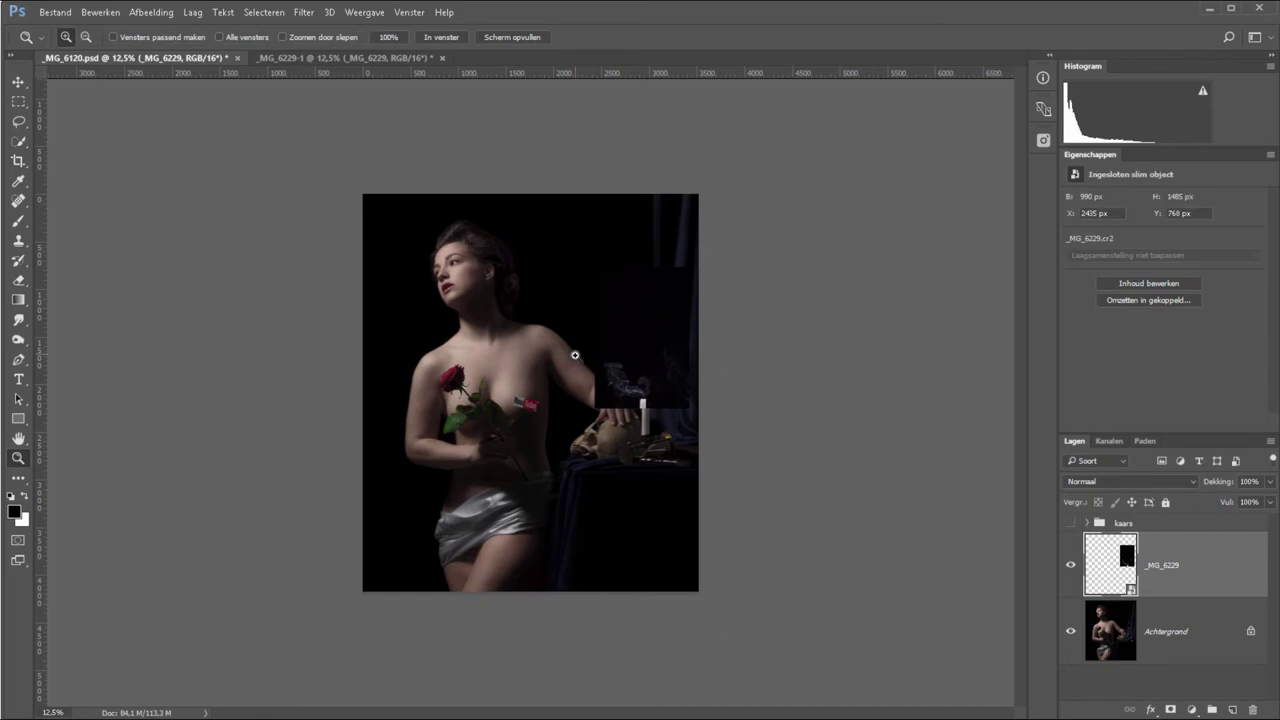
{"action": "left_click_drag", "start_coordinate": [571, 349], "coordinate": [714, 434]}
{"action": "key", "text": "v"}
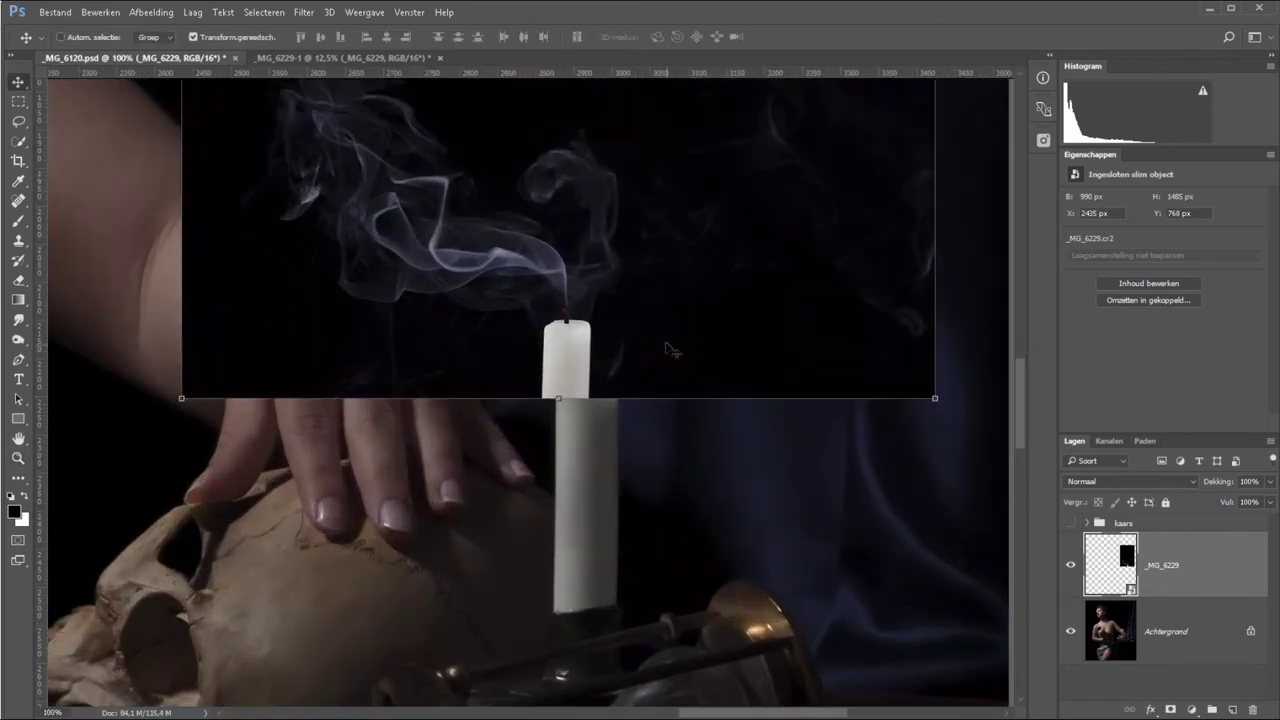
{"action": "left_click_drag", "start_coordinate": [660, 347], "coordinate": [677, 405]}
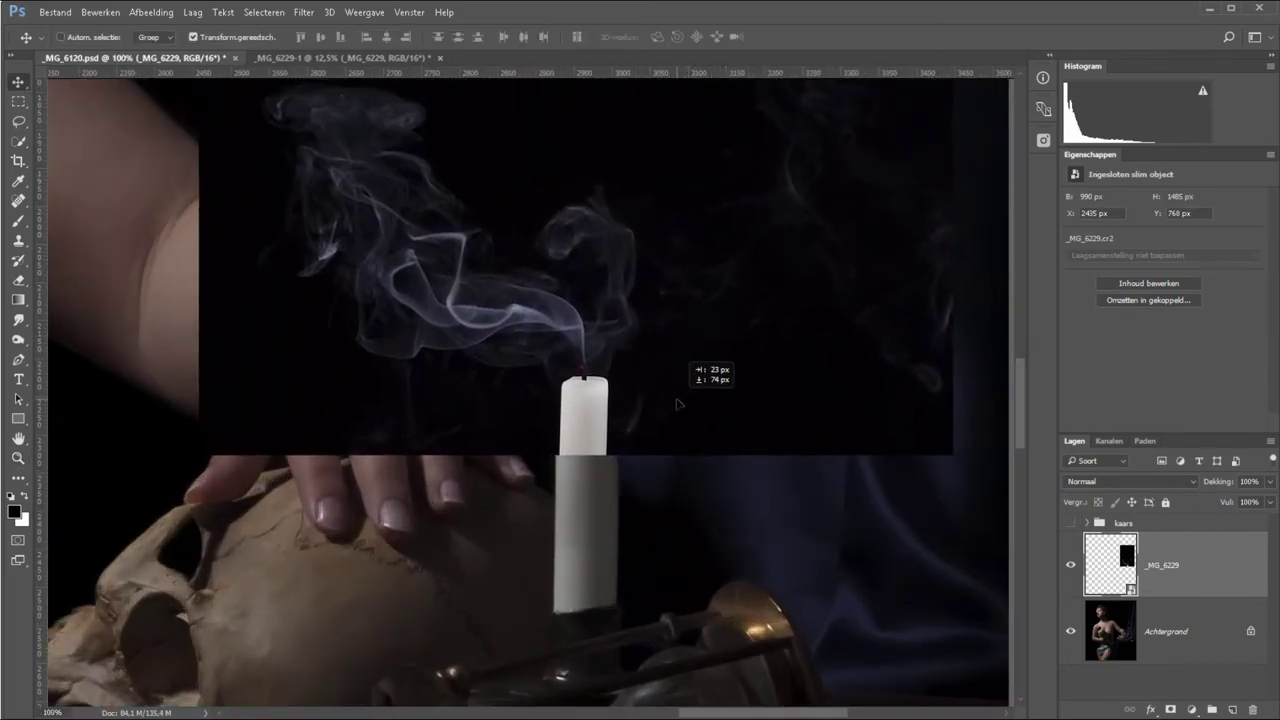
{"action": "left_click_drag", "start_coordinate": [677, 405], "coordinate": [669, 401]}
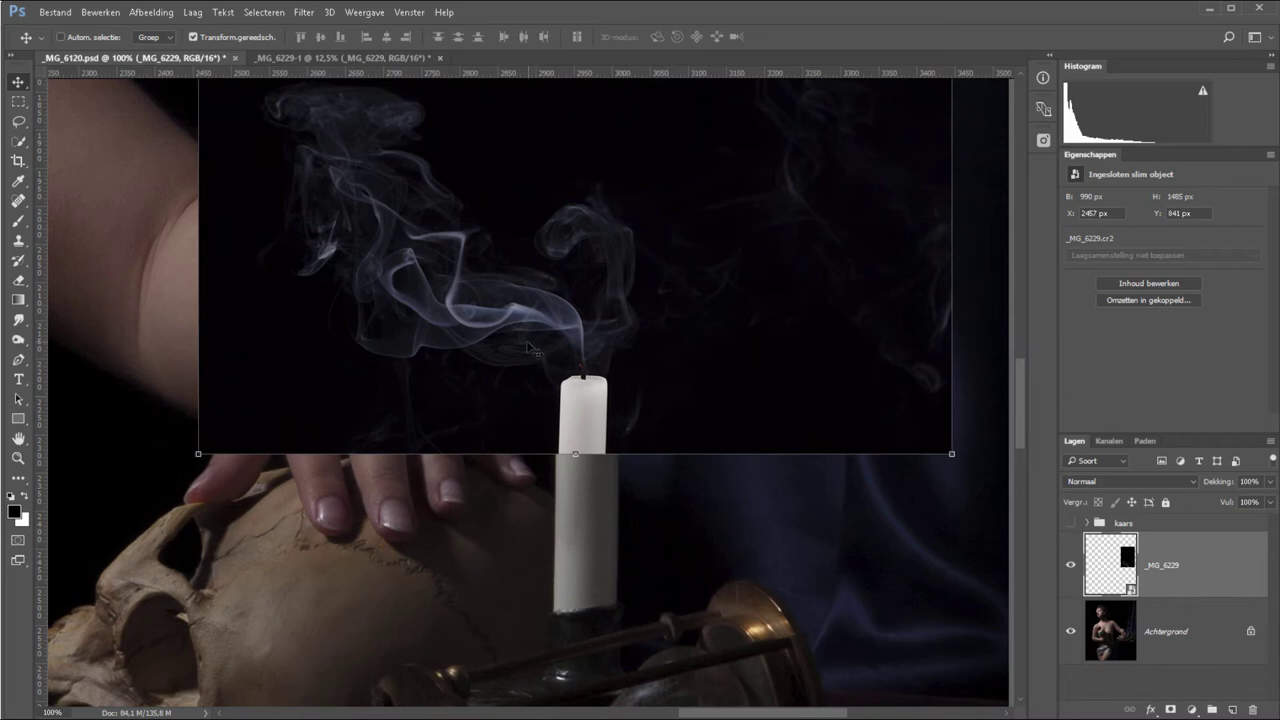
Zoom in on the candle top and add a layer mask to the smoke layer.
{"action": "key", "text": "z"}
{"action": "left_click_drag", "start_coordinate": [516, 345], "coordinate": [676, 503]}
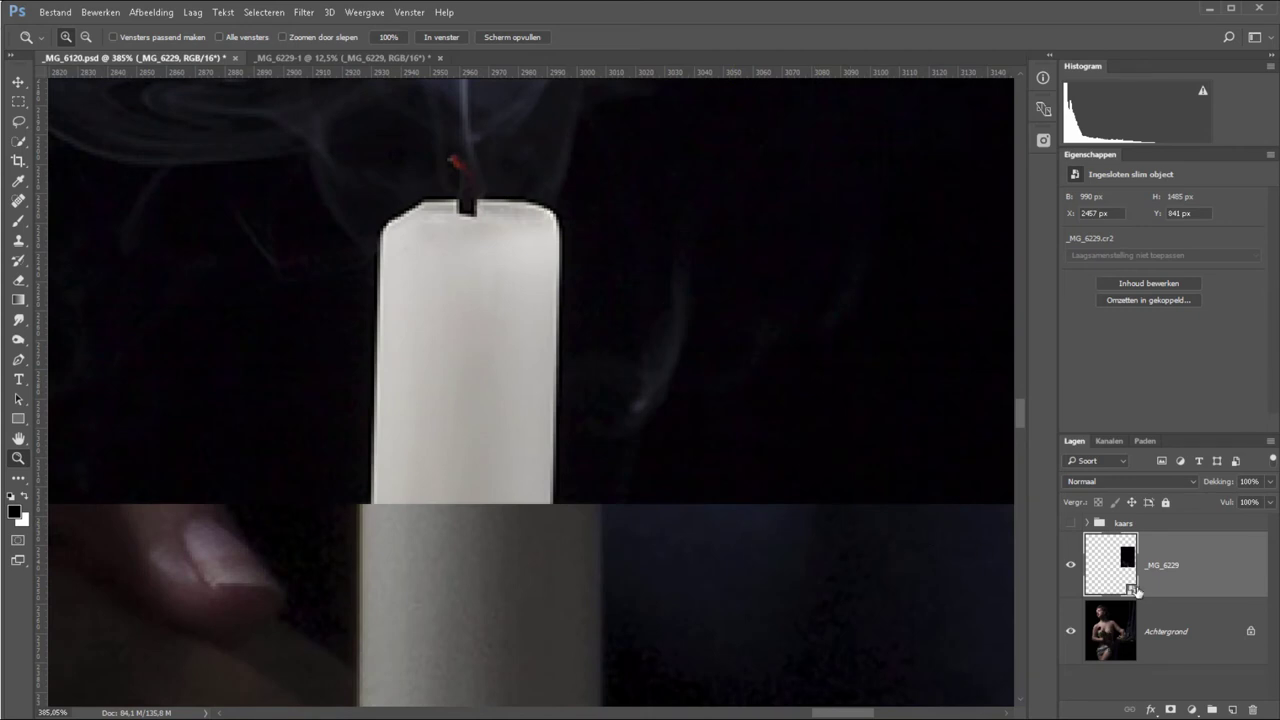
{"action": "left_click", "coordinate": [1171, 710]}
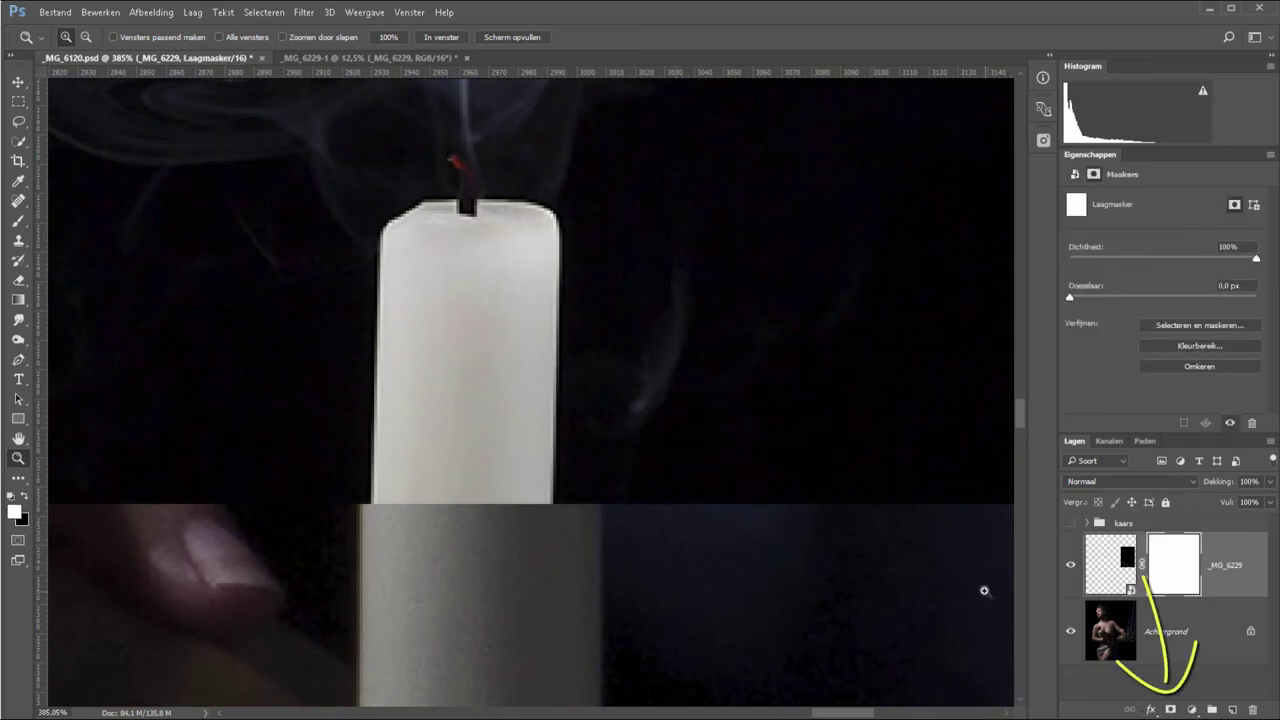
Paint black at 100% opacity on the mask over the smoke layer's candle, then zoom out.
{"action": "key", "text": "b"}
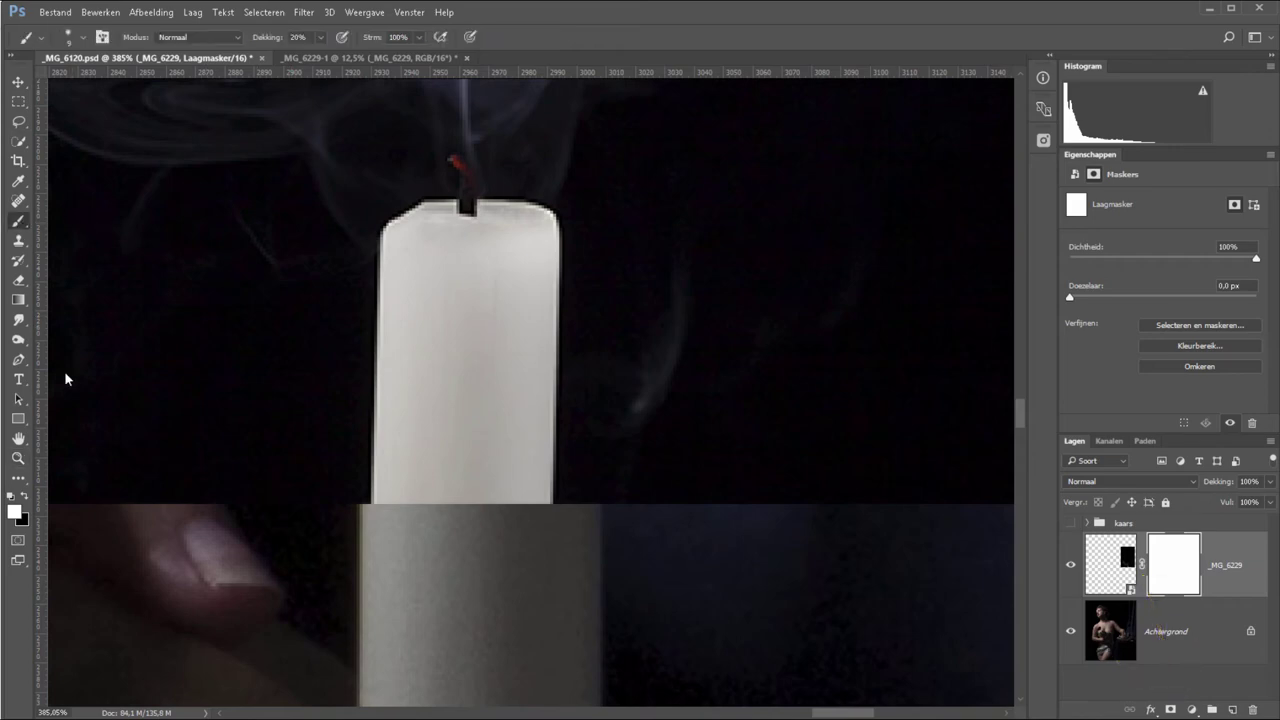
{"action": "key", "text": "x"}
{"action": "key", "text": "bracketright"}
{"action": "key", "text": "bracketright"}
{"action": "key", "text": "bracketright"}
{"action": "key", "text": "bracketright"}
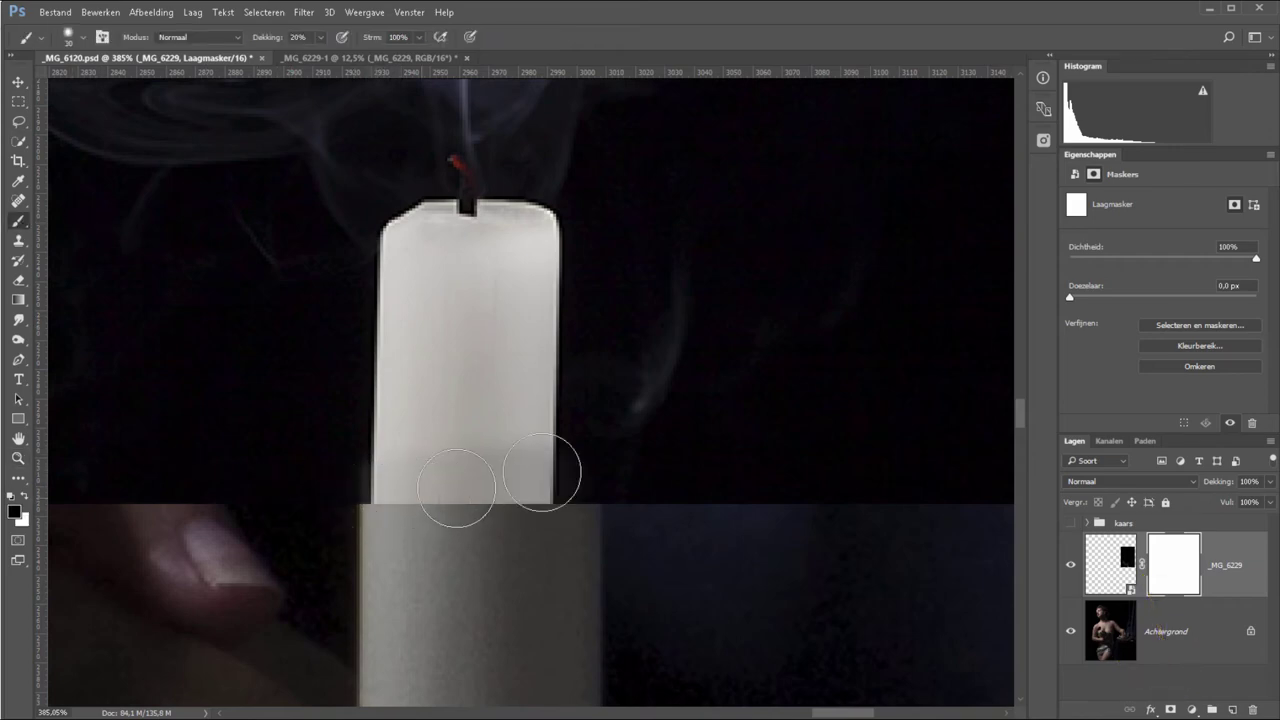
{"action": "key", "text": "0"}
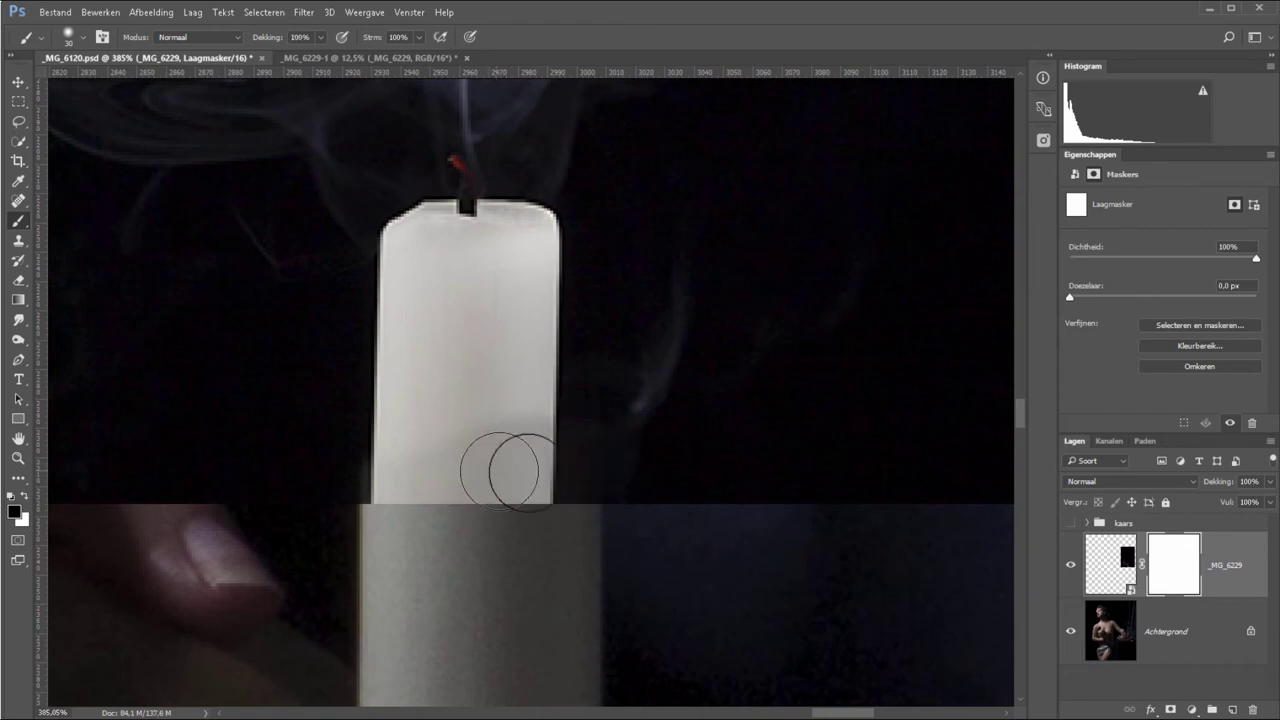
{"action": "mouse_move", "coordinate": [514, 463]}
{"action": "left_mouse_down"}
{"action": "mouse_move", "coordinate": [471, 486]}
{"action": "mouse_move", "coordinate": [308, 473]}
{"action": "mouse_move", "coordinate": [486, 400]}
{"action": "mouse_move", "coordinate": [371, 349]}
{"action": "mouse_move", "coordinate": [434, 271]}
{"action": "mouse_move", "coordinate": [542, 310]}
{"action": "mouse_move", "coordinate": [529, 220]}
{"action": "mouse_move", "coordinate": [457, 209]}
{"action": "mouse_move", "coordinate": [469, 186]}
{"action": "mouse_move", "coordinate": [471, 221]}
{"action": "mouse_move", "coordinate": [403, 237]}
{"action": "mouse_move", "coordinate": [434, 263]}
{"action": "left_mouse_up"}
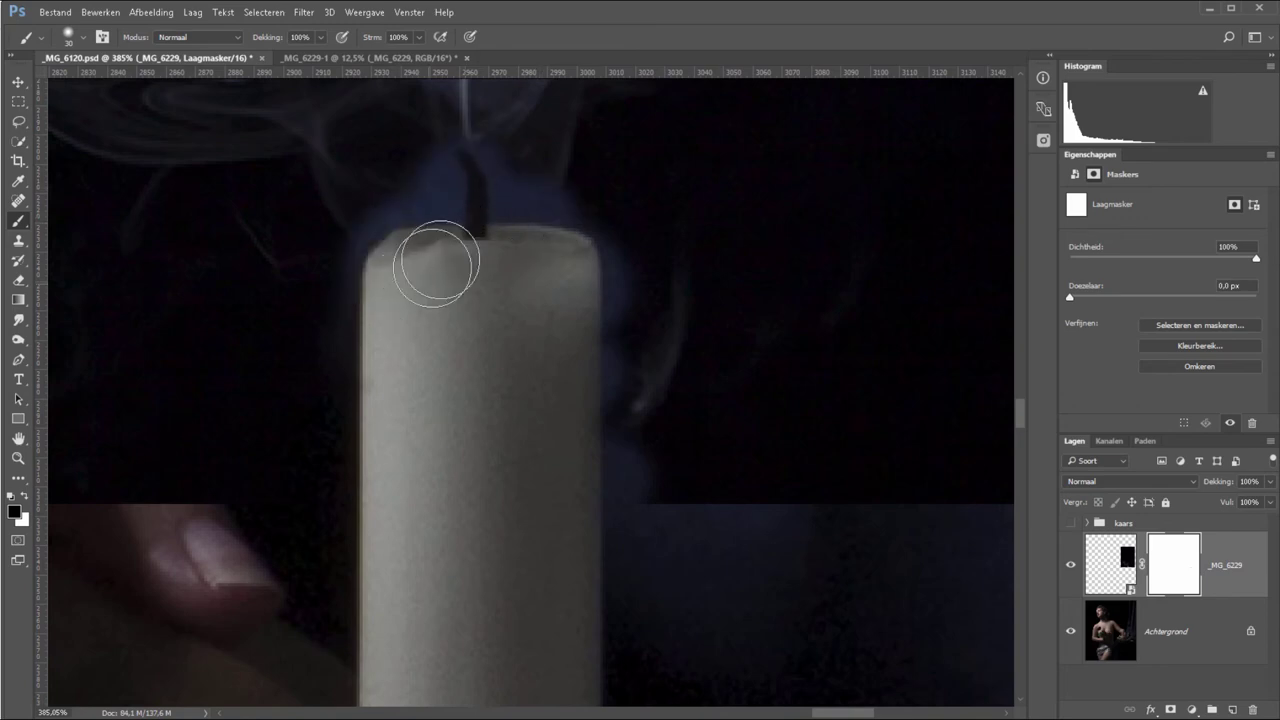
{"action": "key", "text": "z"}
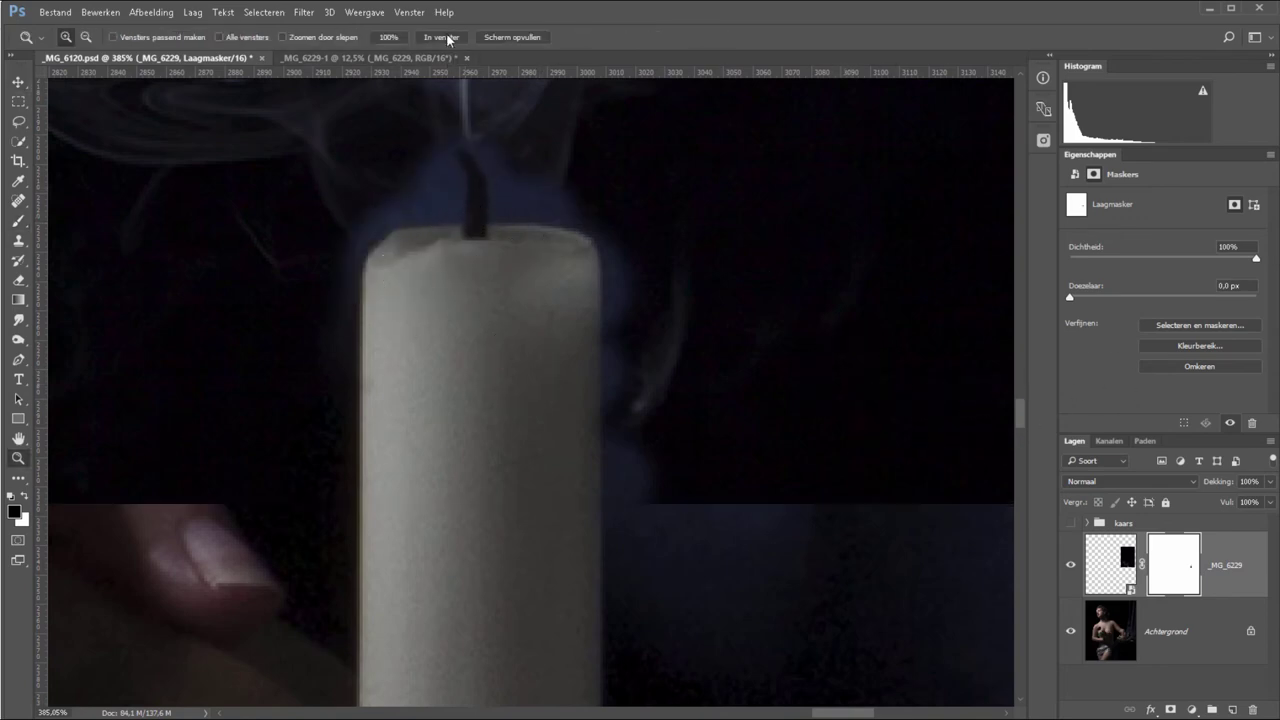
{"action": "left_click_drag", "start_coordinate": [1000, 580], "coordinate": [936, 577]}
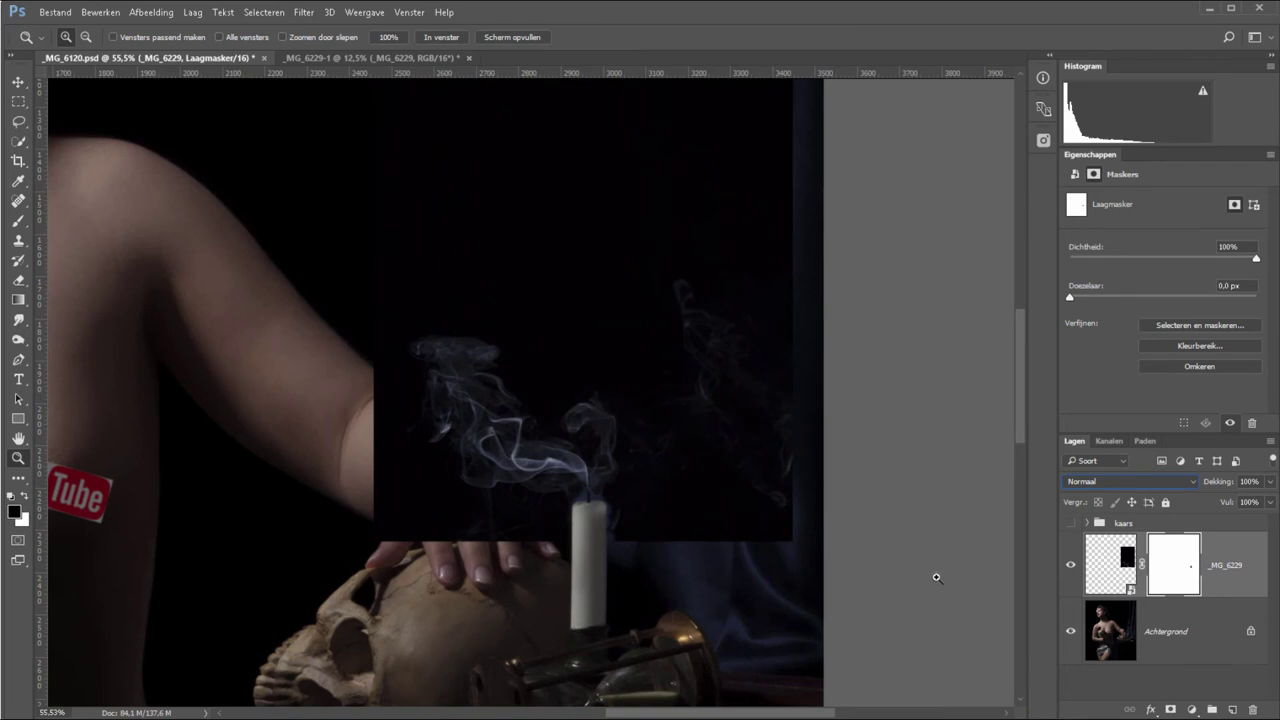
Set the smoke layer's blend mode to Lichter and target the layer rather than its mask.
{"action": "left_click", "coordinate": [1104, 481]}
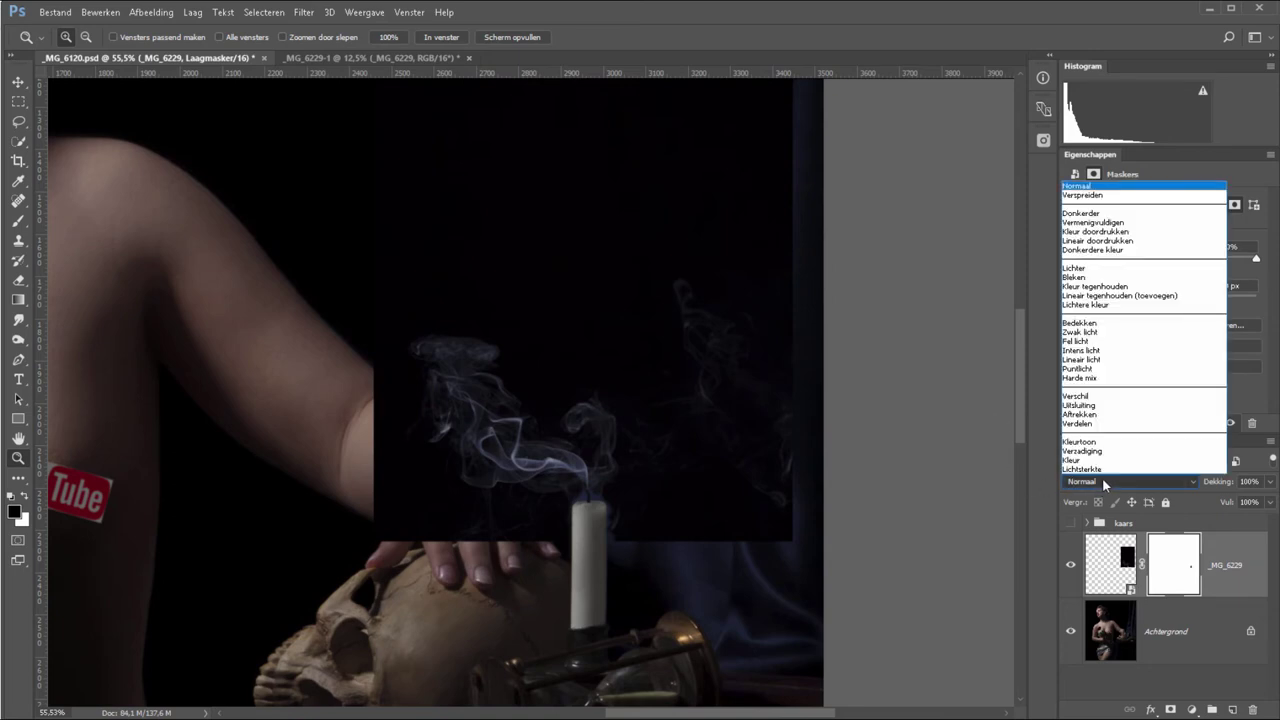
{"action": "left_click", "coordinate": [1093, 268]}
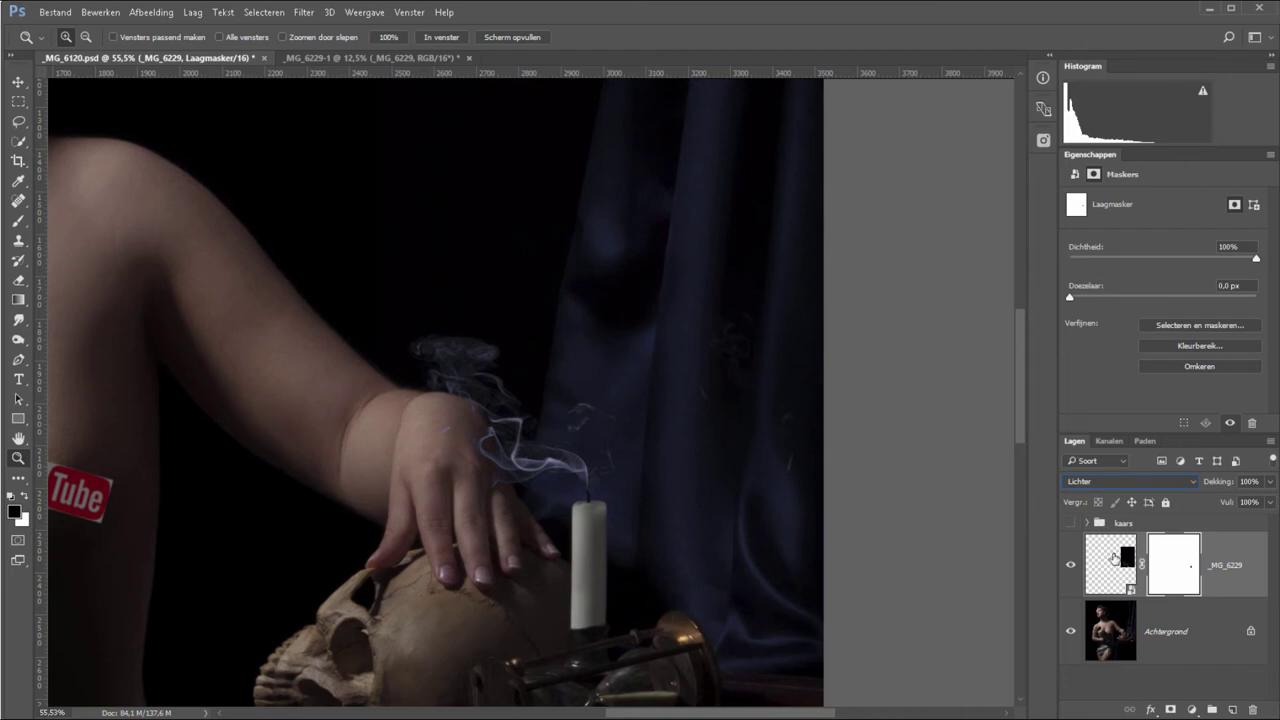
{"action": "left_click", "coordinate": [1110, 556]}
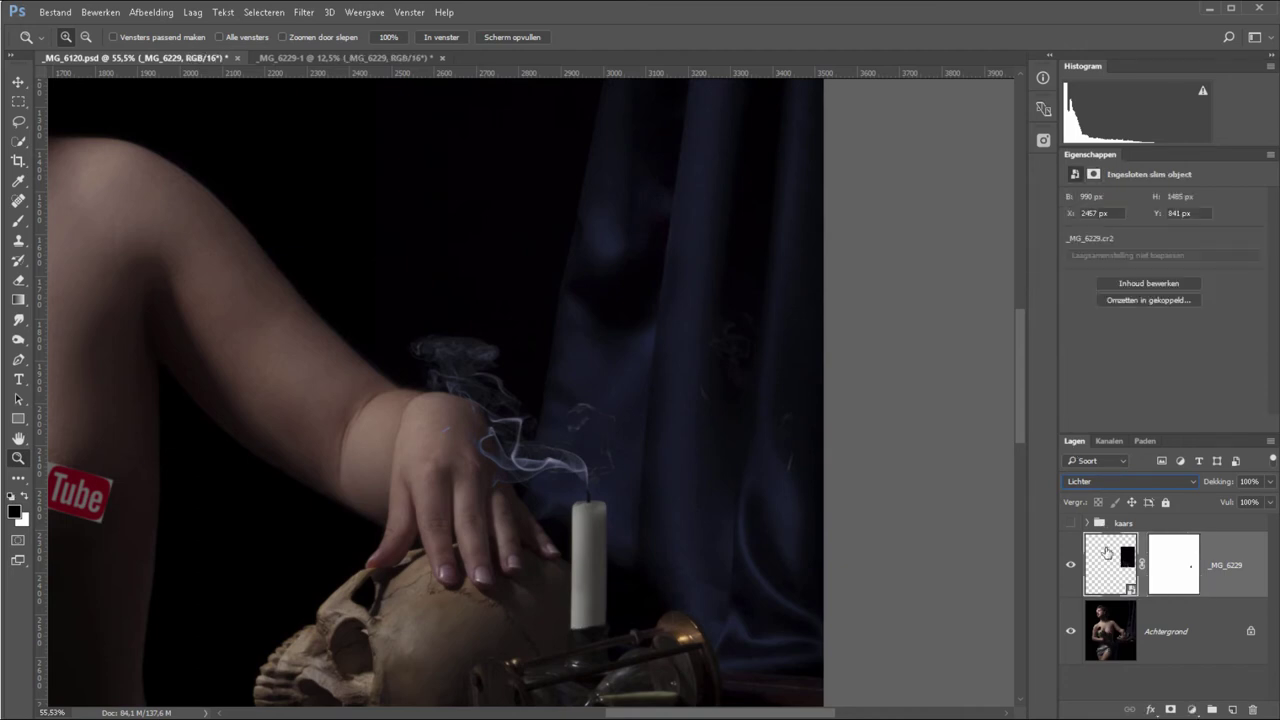
Flip the smoke layer horizontally and rotate it about -27° so the smoke rises from the wick.
{"action": "key", "text": "ctrl+t"}
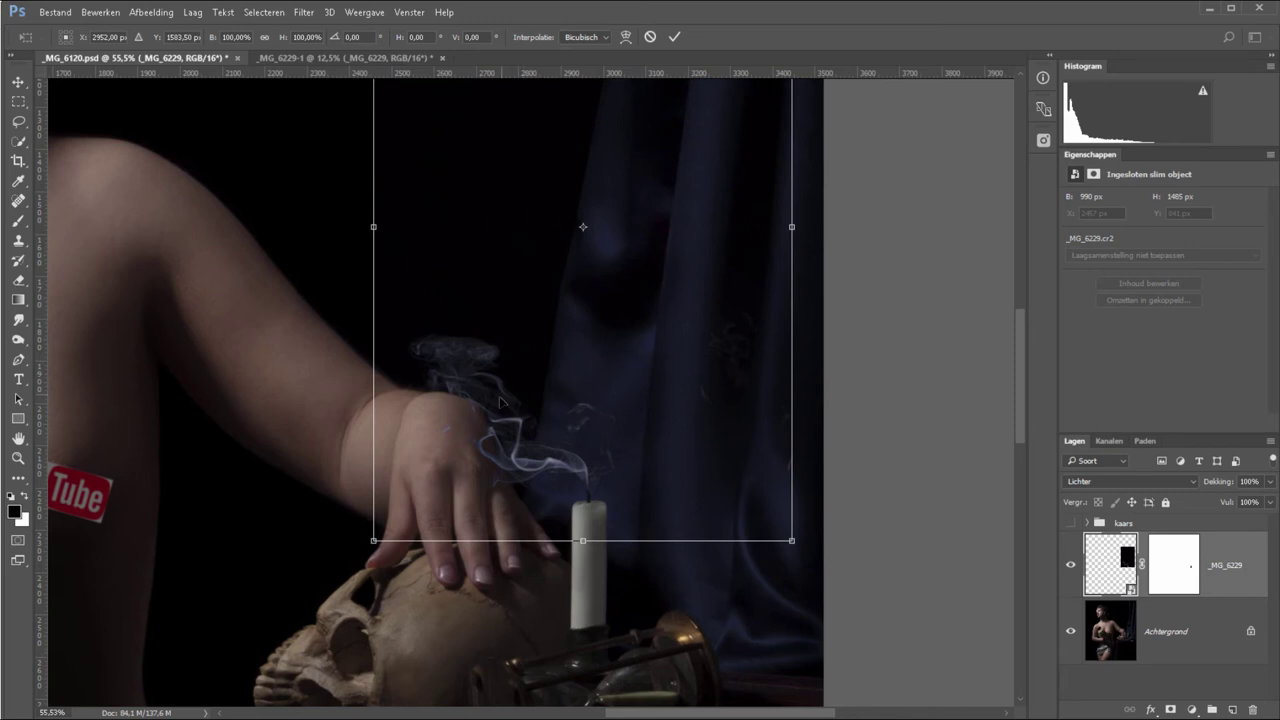
{"action": "right_click", "coordinate": [500, 403]}
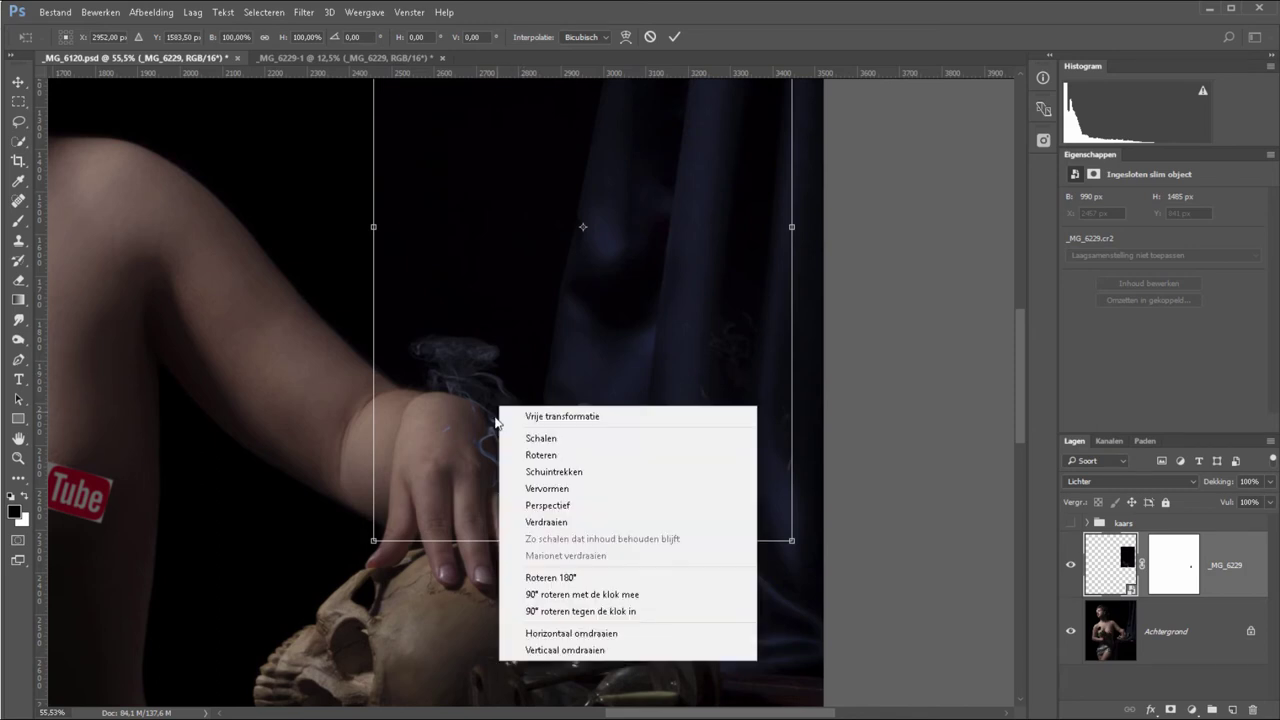
{"action": "left_click", "coordinate": [579, 634]}
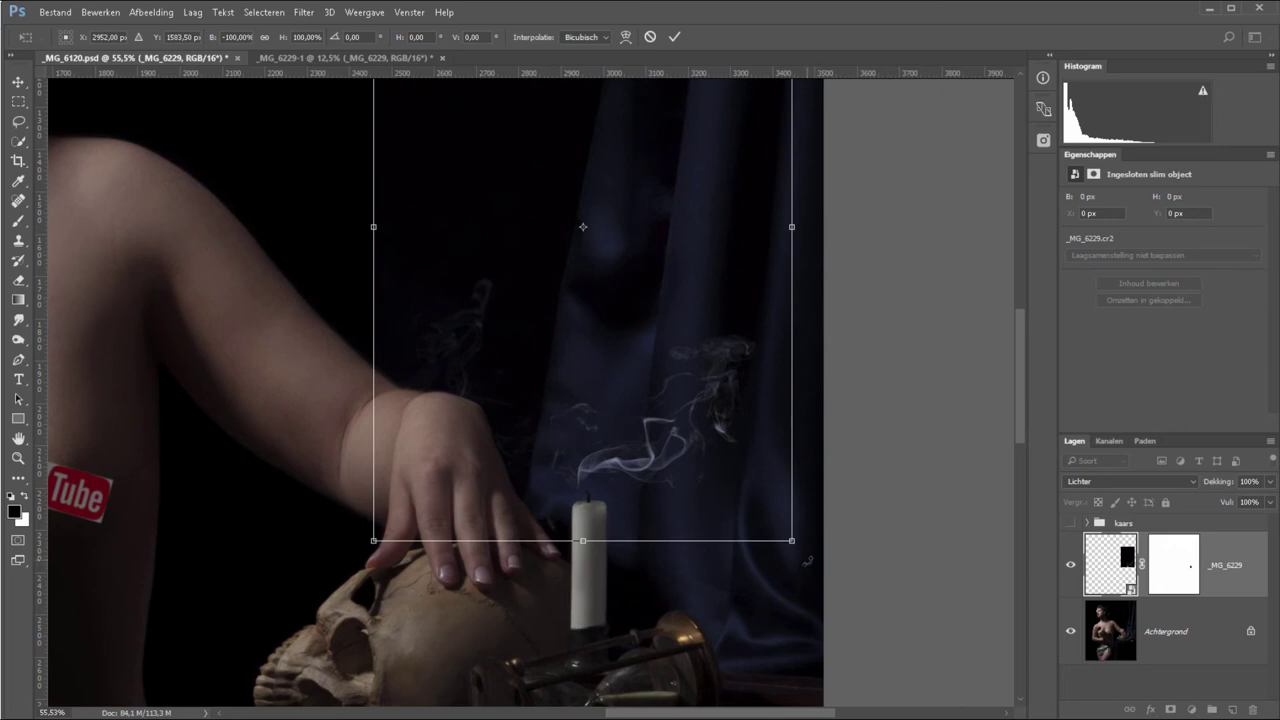
{"action": "left_click_drag", "start_coordinate": [810, 558], "coordinate": [888, 398]}
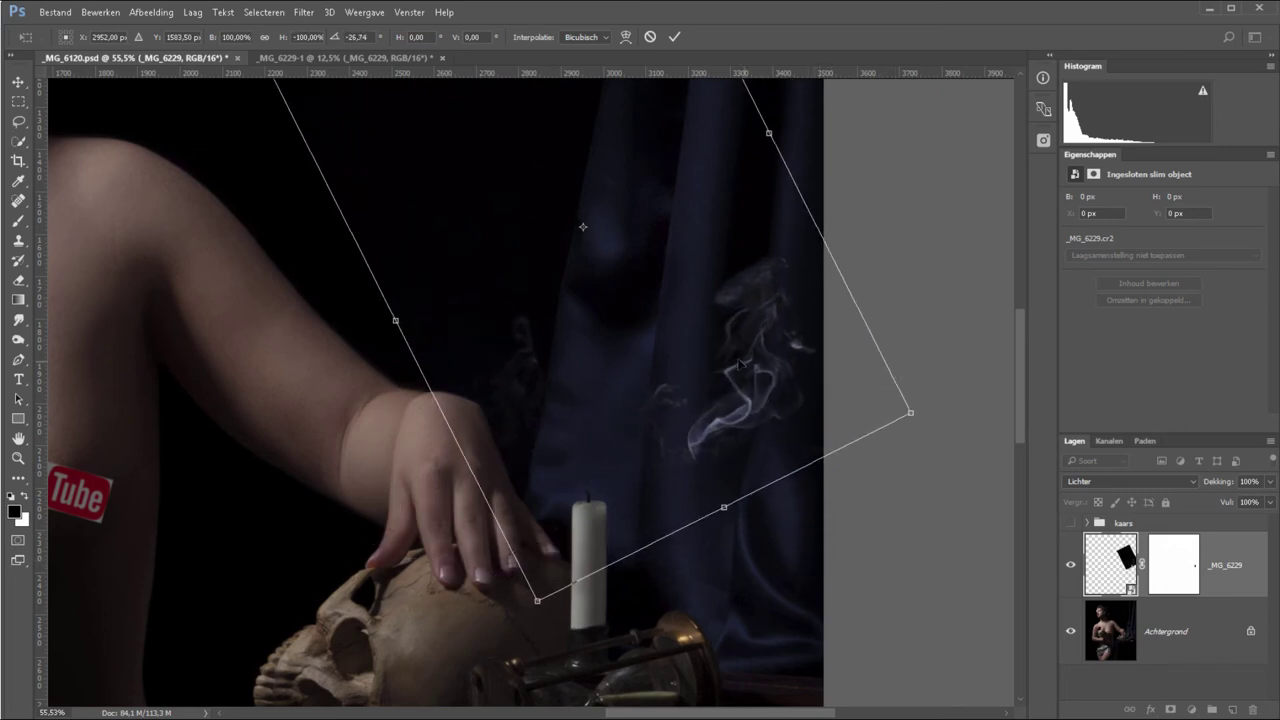
{"action": "left_click_drag", "start_coordinate": [780, 429], "coordinate": [624, 390]}
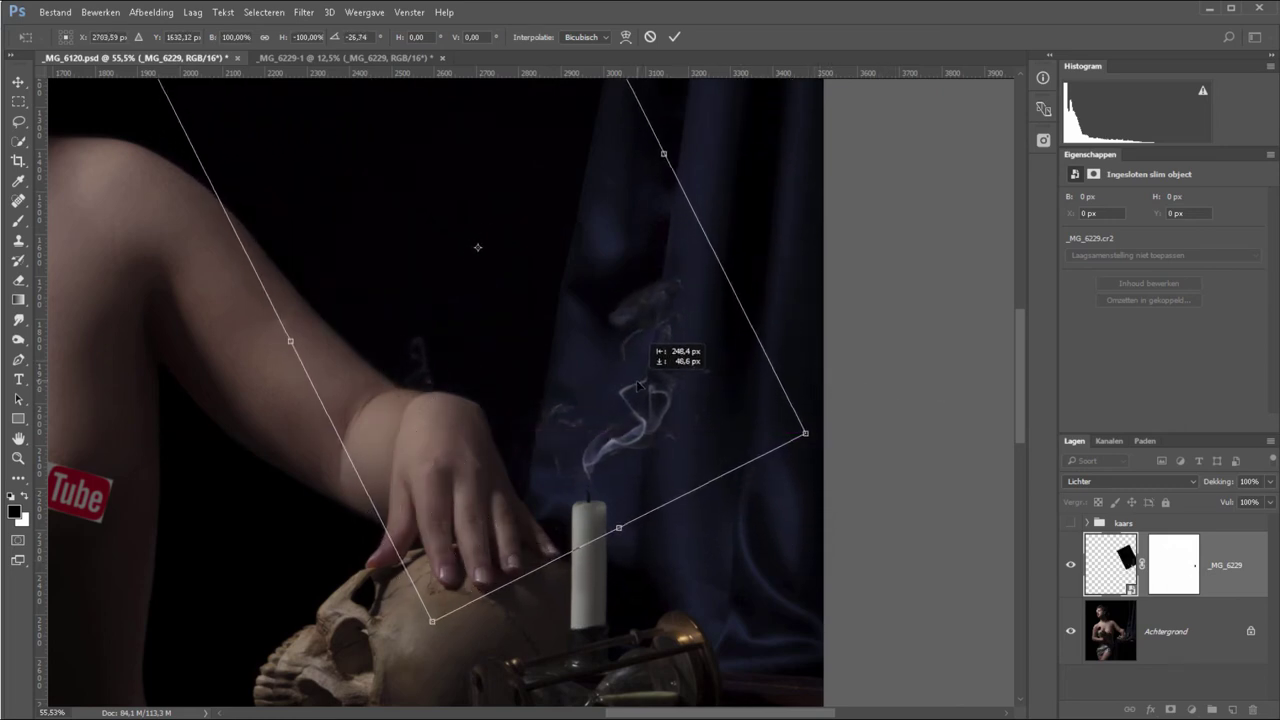
{"action": "key", "text": "Return"}
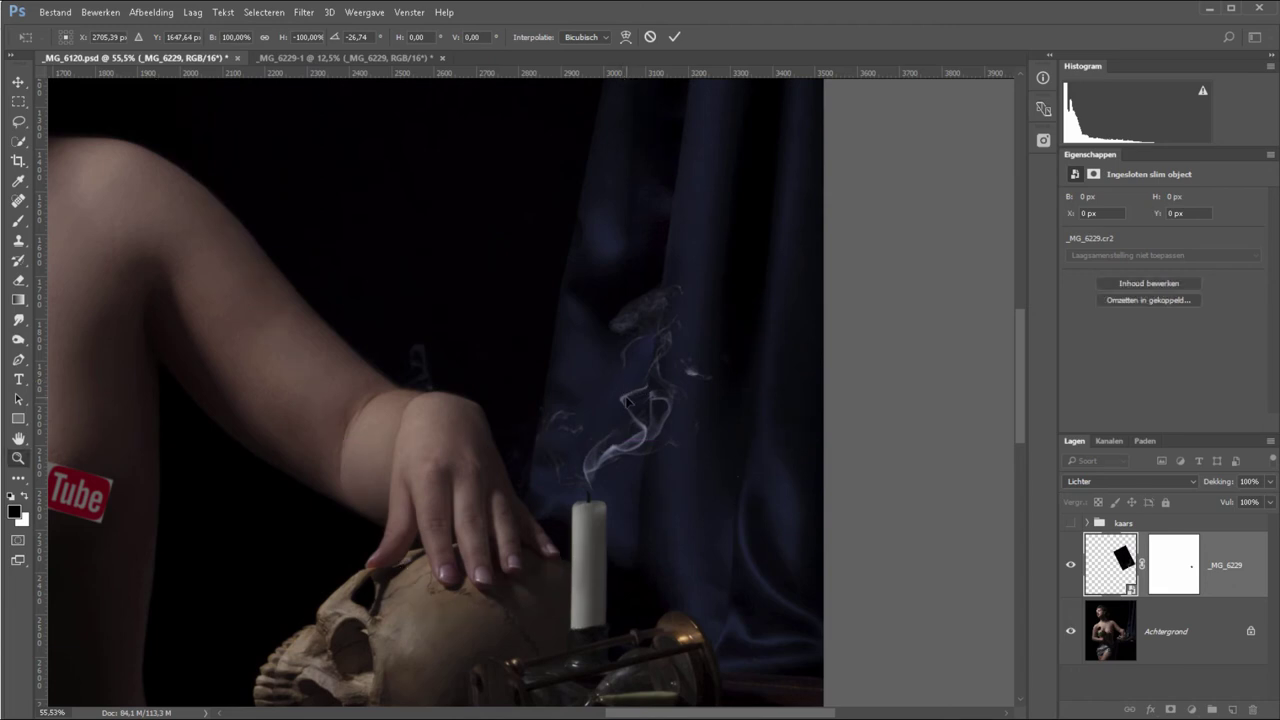
Paint black on the smoke layer's mask with a 136 px brush to hide the smoke over the hand.
{"action": "left_click", "coordinate": [1163, 570]}
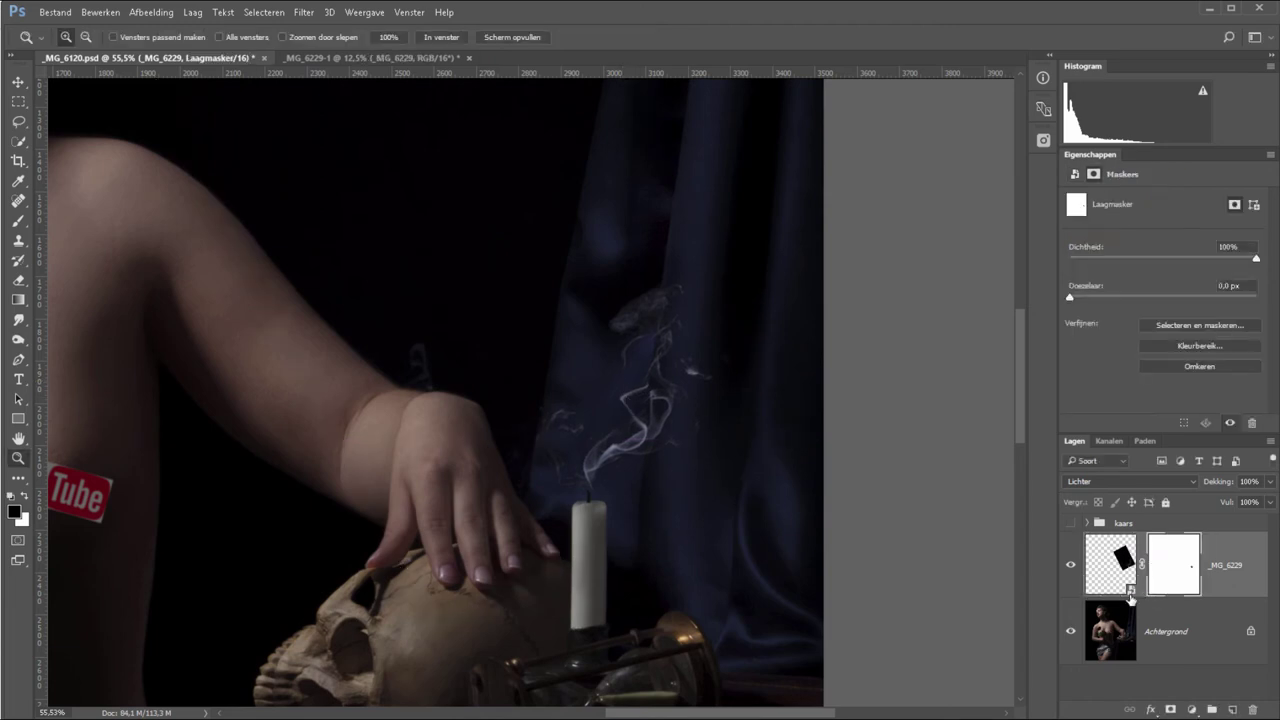
{"action": "key", "text": "b"}
{"action": "right_click", "coordinate": [395, 343]}
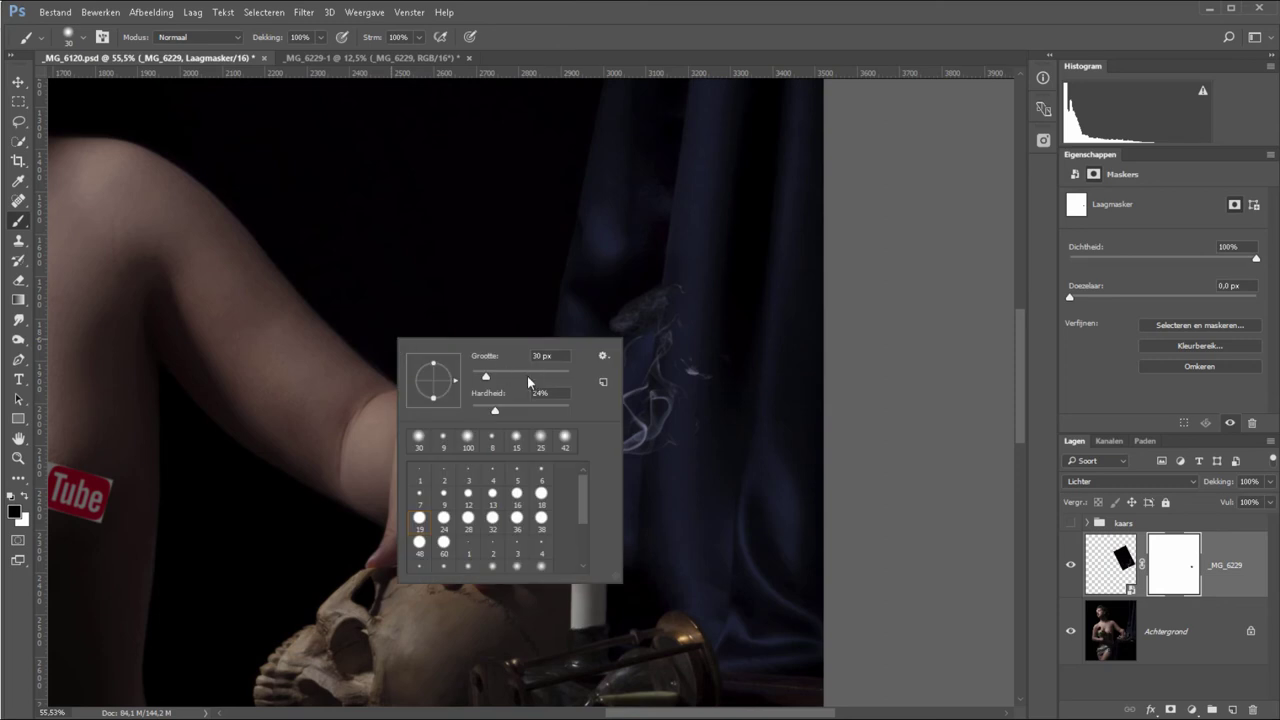
{"action": "left_click", "coordinate": [529, 381]}
{"action": "key", "text": "Return"}
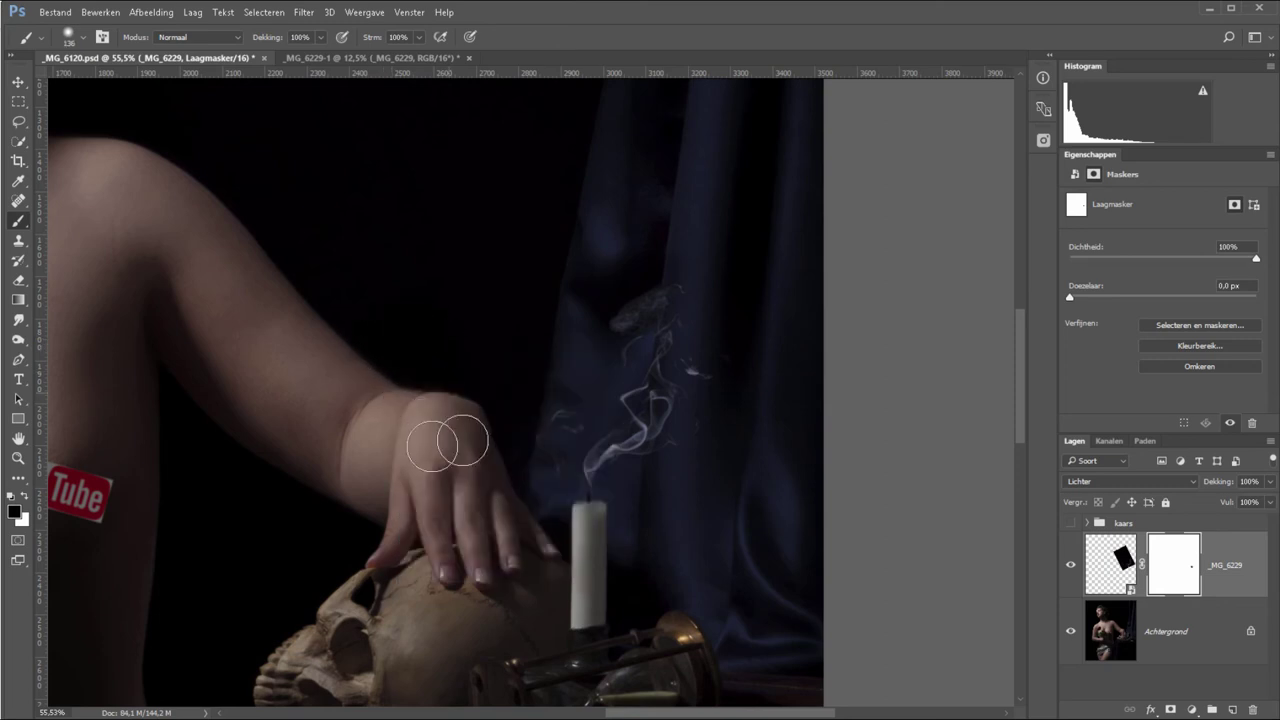
{"action": "left_click_drag", "start_coordinate": [447, 443], "coordinate": [445, 475]}
{"action": "mouse_move", "coordinate": [690, 450]}
{"action": "left_mouse_down"}
{"action": "mouse_move", "coordinate": [560, 574]}
{"action": "mouse_move", "coordinate": [831, 386]}
{"action": "left_mouse_up"}
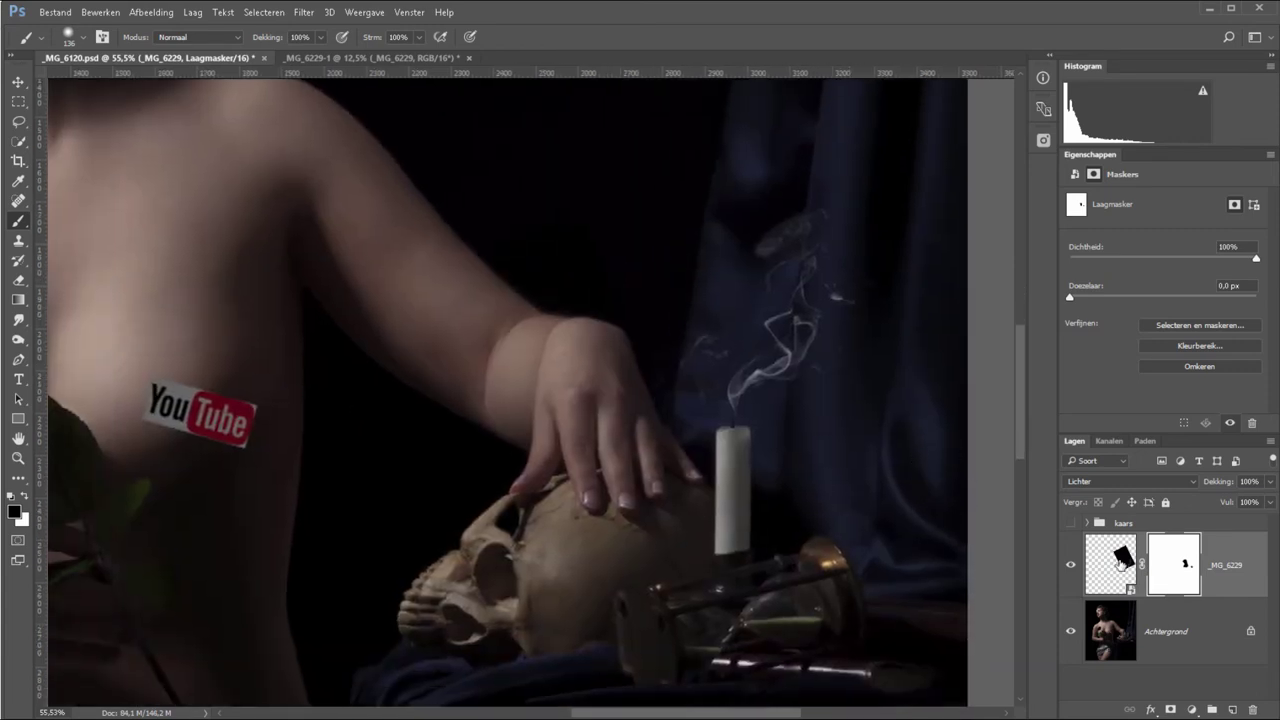
Nudge the smoke layer up and left so it rises straight from the wick.
{"action": "left_click", "coordinate": [1120, 566]}
{"action": "key", "text": "v"}
{"action": "left_click_drag", "start_coordinate": [797, 372], "coordinate": [783, 358]}
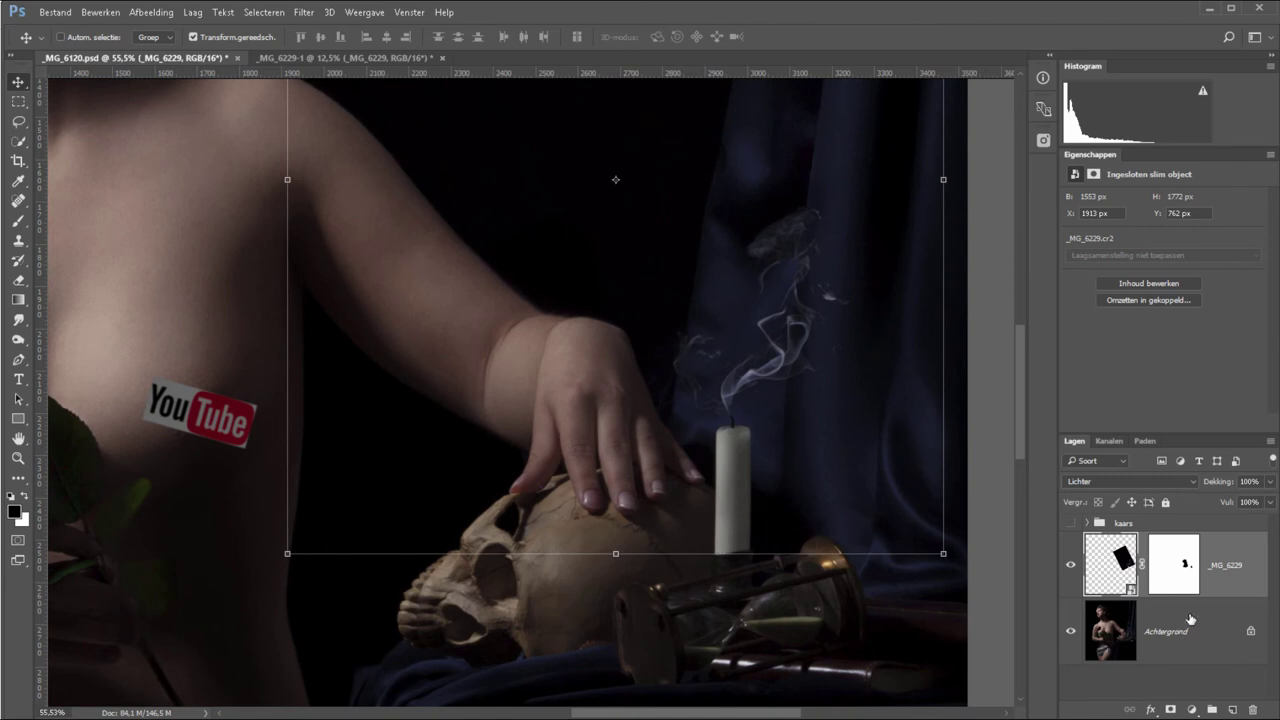
Add a new empty layer and set the foreground colour to orange #a45900.
{"action": "left_click", "coordinate": [1231, 709]}
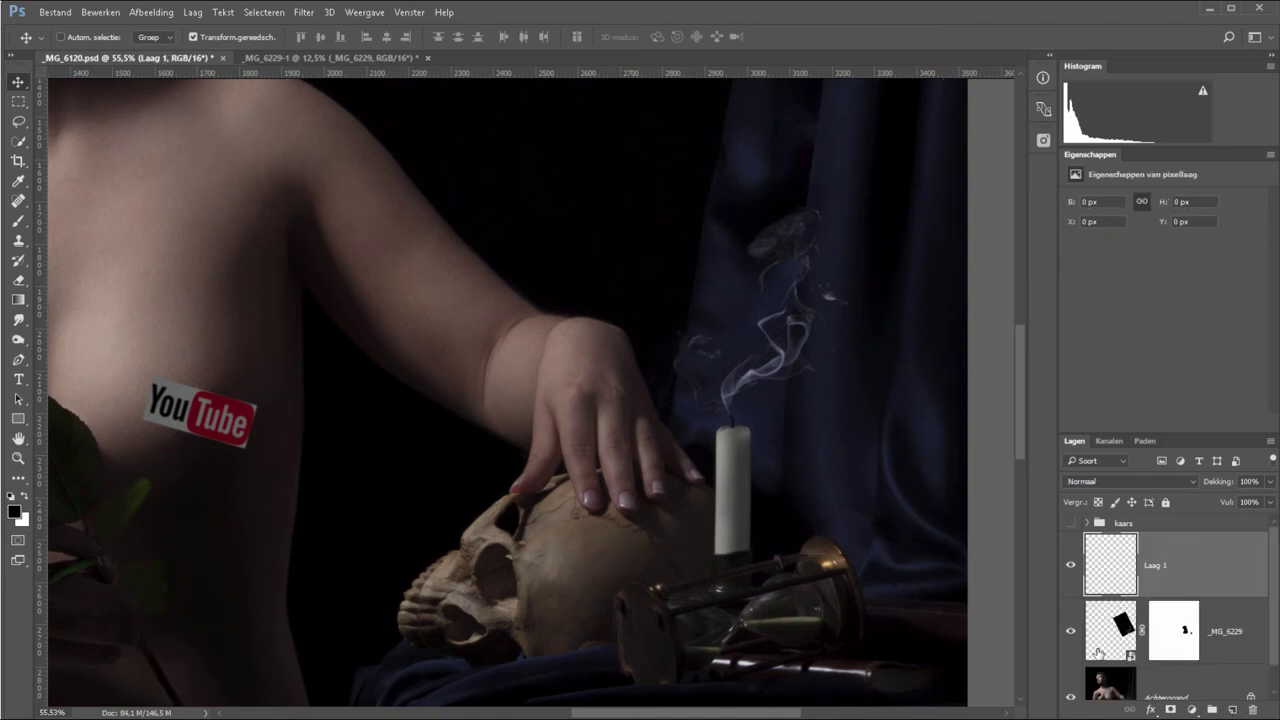
{"action": "left_click", "coordinate": [18, 220]}
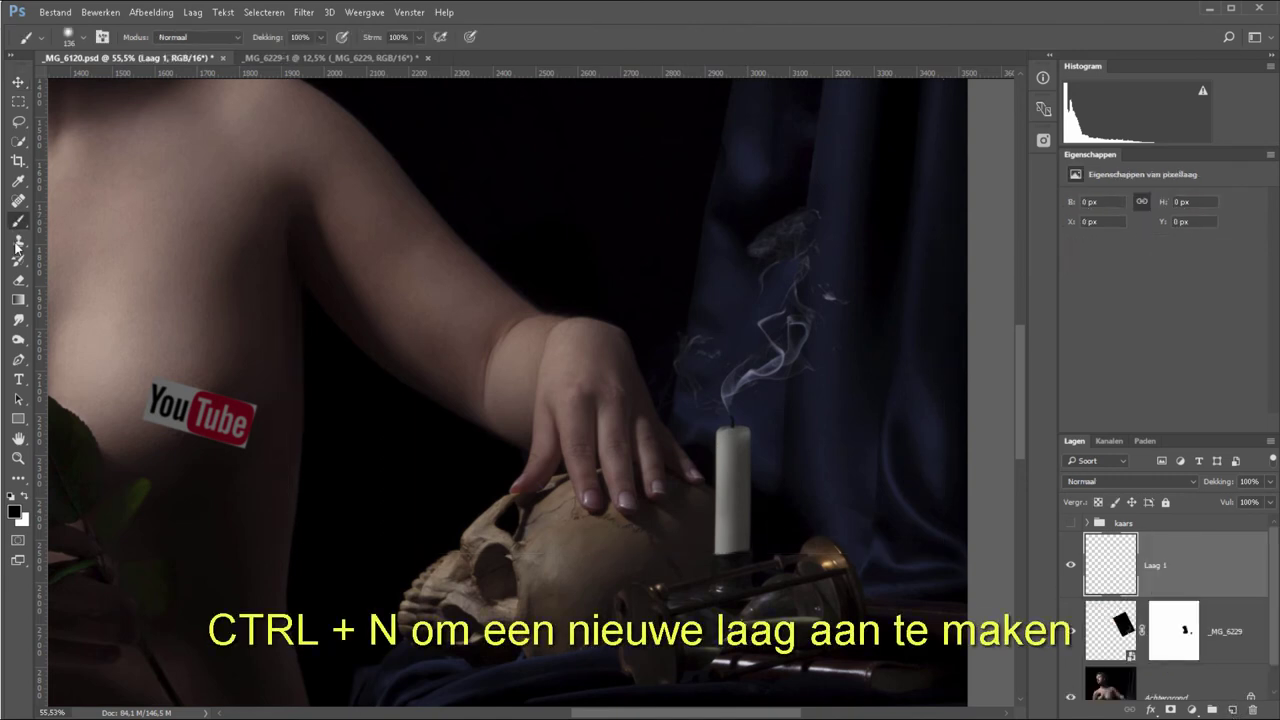
{"action": "left_click", "coordinate": [20, 508]}
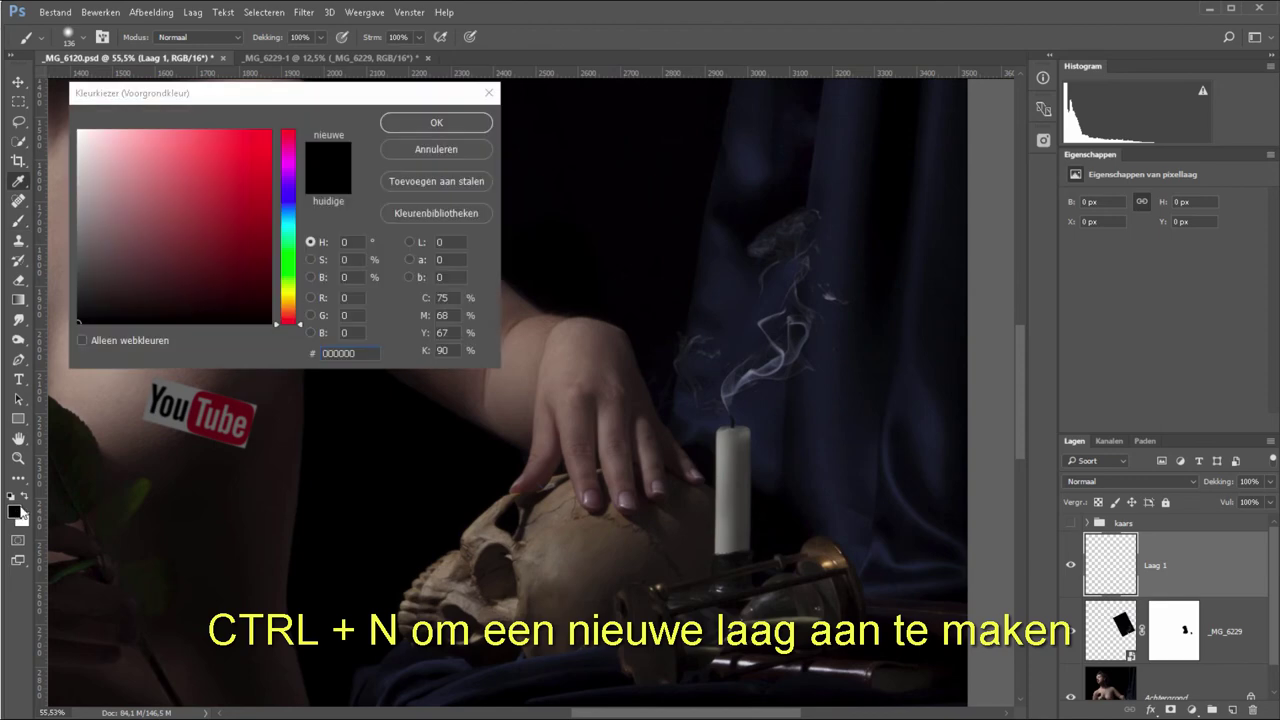
{"action": "left_click", "coordinate": [288, 299]}
{"action": "left_click_drag", "start_coordinate": [231, 196], "coordinate": [270, 198]}
{"action": "left_click_drag", "start_coordinate": [288, 299], "coordinate": [288, 307]}
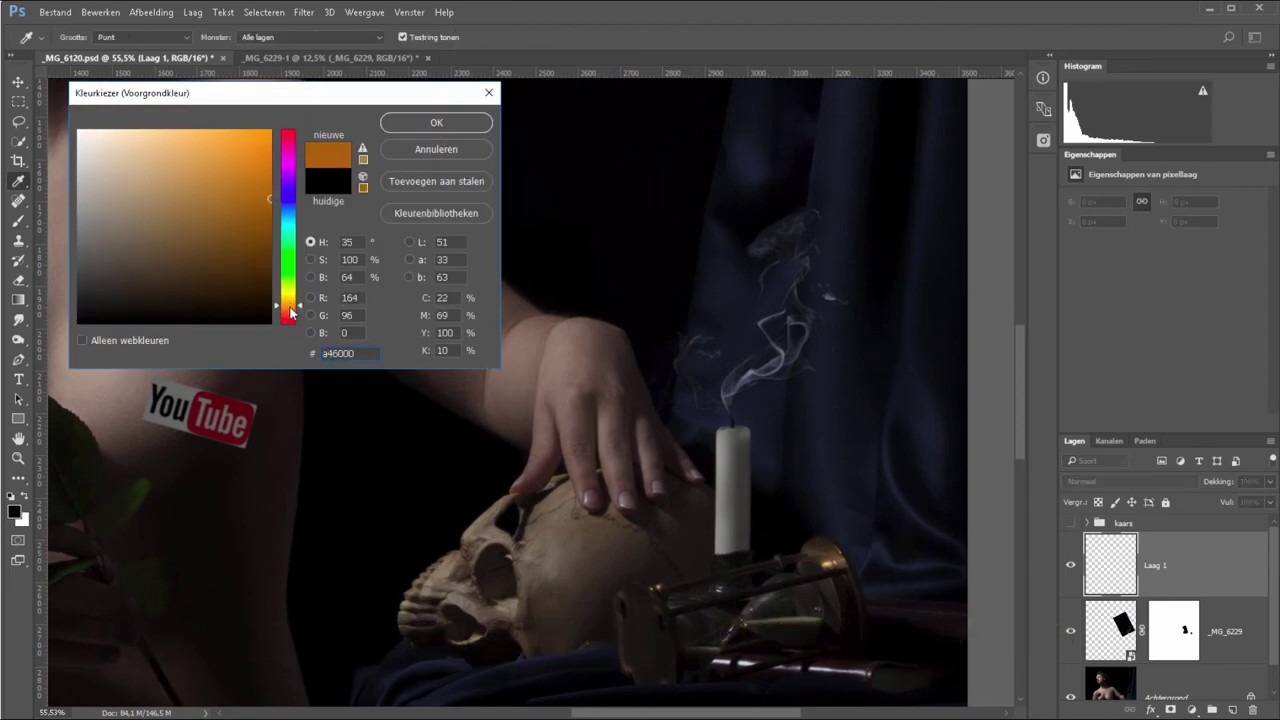
{"action": "left_click", "coordinate": [436, 122]}
Paint an orange glow on the wick tip with a small brush and set Laag 1 opacity to 60%.
{"action": "key", "text": "z"}
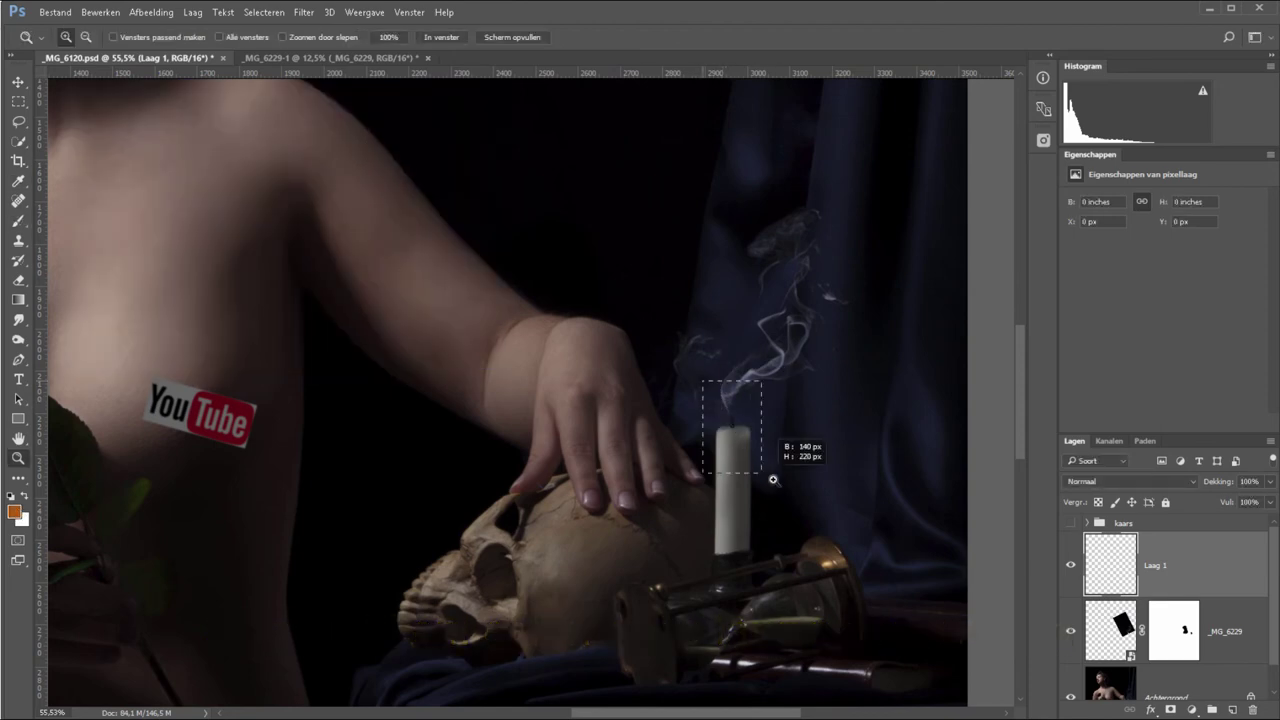
{"action": "left_click_drag", "start_coordinate": [706, 382], "coordinate": [753, 486]}
{"action": "key", "text": "b"}
{"action": "key", "text": "bracketleft"}
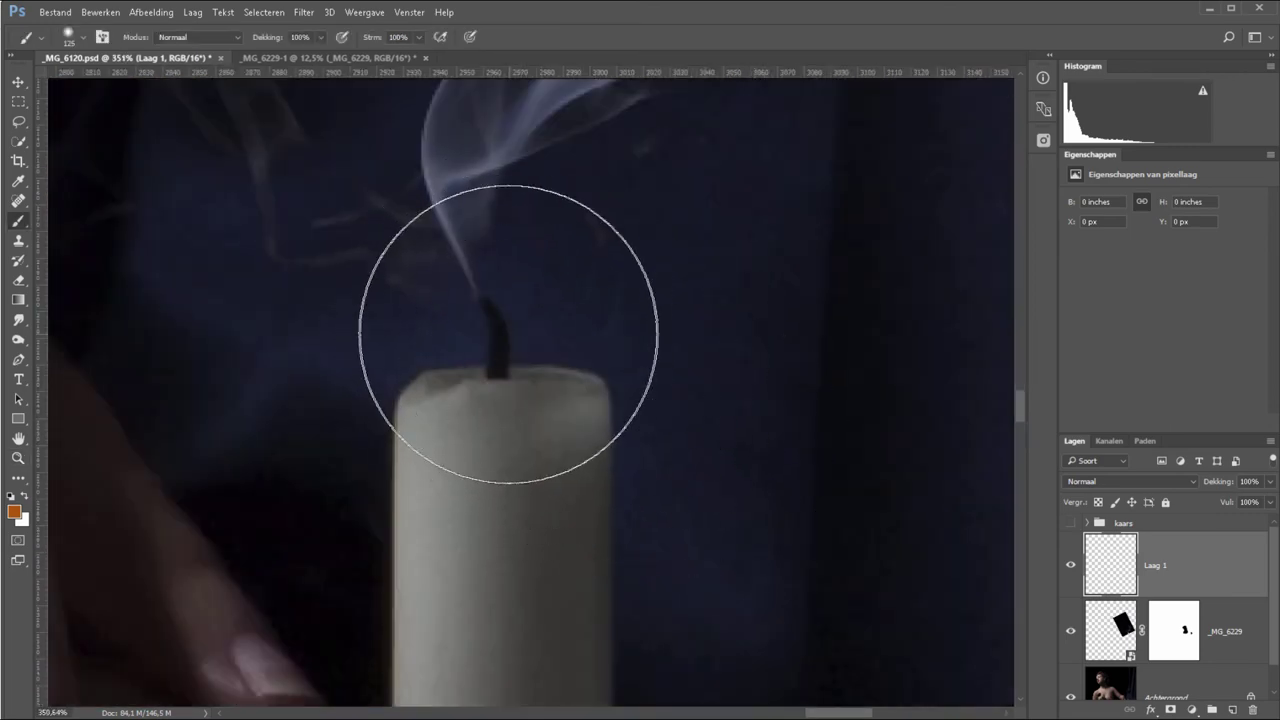
{"action": "key", "text": "bracketleft"}
{"action": "key", "text": "bracketleft"}
{"action": "key", "text": "bracketleft"}
{"action": "key", "text": "bracketleft"}
{"action": "key", "text": "bracketleft"}
{"action": "key", "text": "bracketleft"}
{"action": "key", "text": "bracketleft"}
{"action": "key", "text": "bracketleft"}
{"action": "key", "text": "bracketleft"}
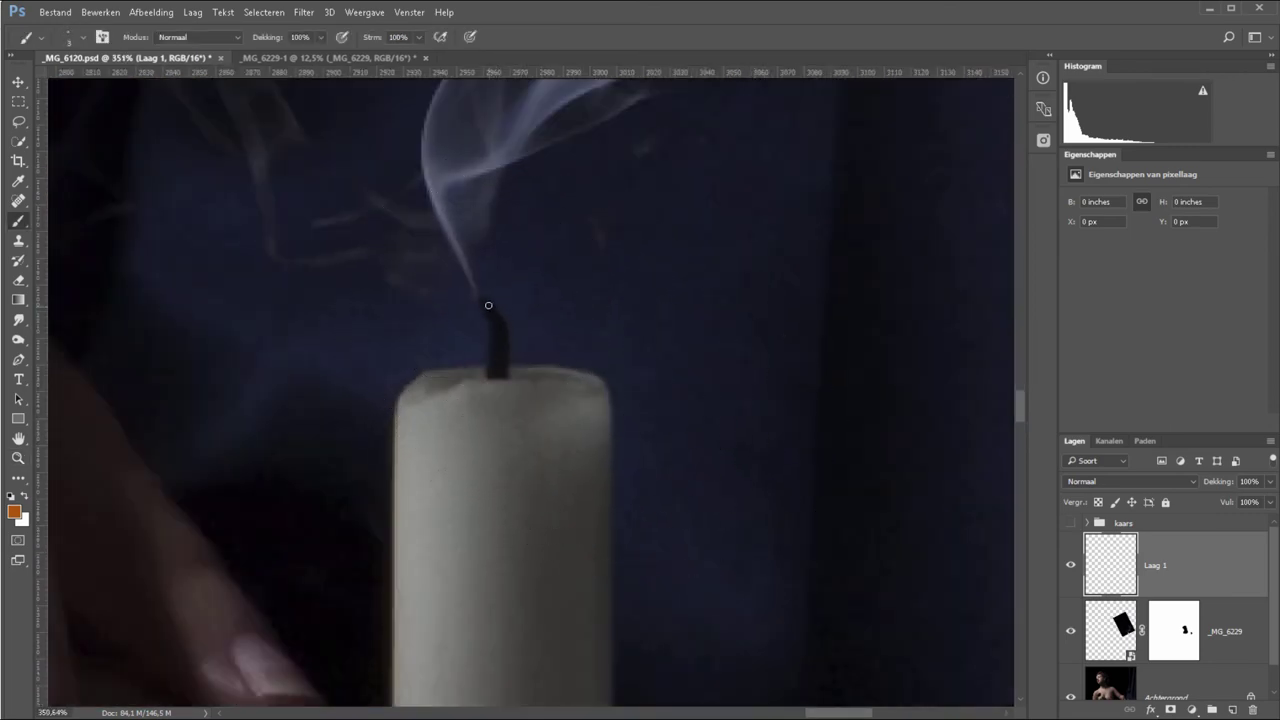
{"action": "mouse_move", "coordinate": [483, 300]}
{"action": "left_mouse_down"}
{"action": "mouse_move", "coordinate": [494, 342]}
{"action": "mouse_move", "coordinate": [490, 310]}
{"action": "left_mouse_up"}
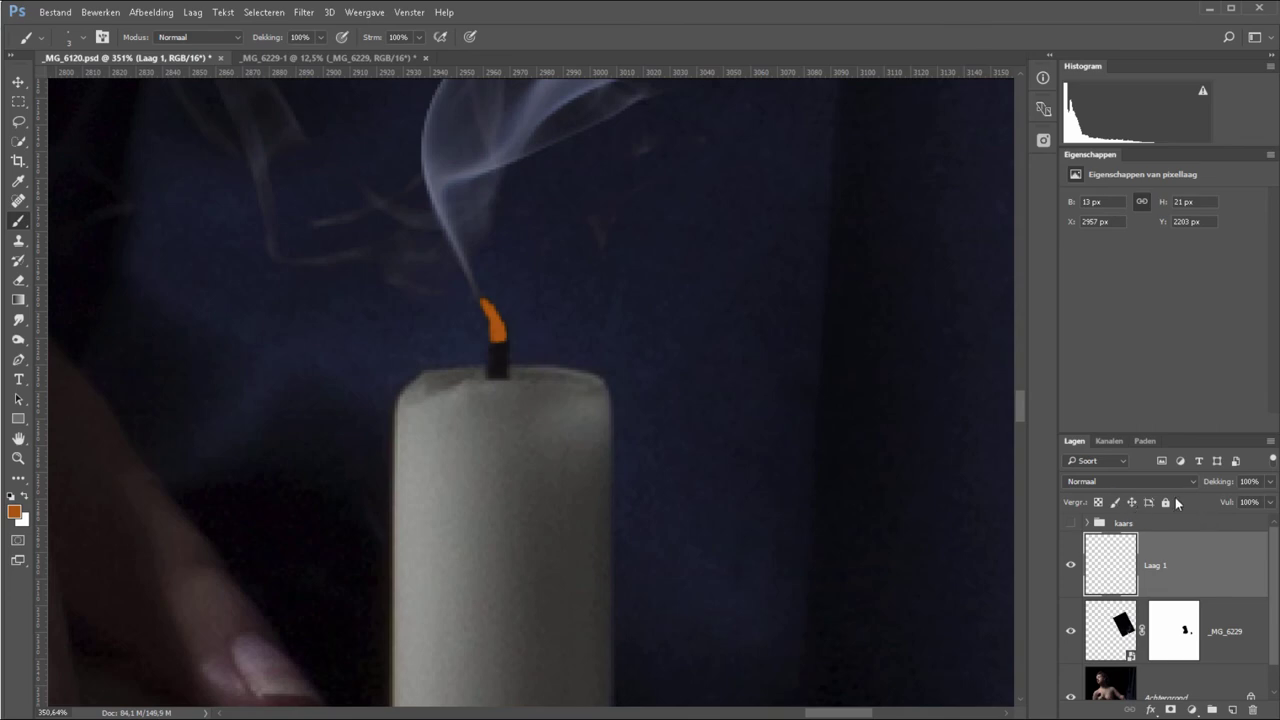
{"action": "left_click_drag", "start_coordinate": [1218, 482], "coordinate": [1208, 484]}
{"action": "key", "text": "ctrl+0"}
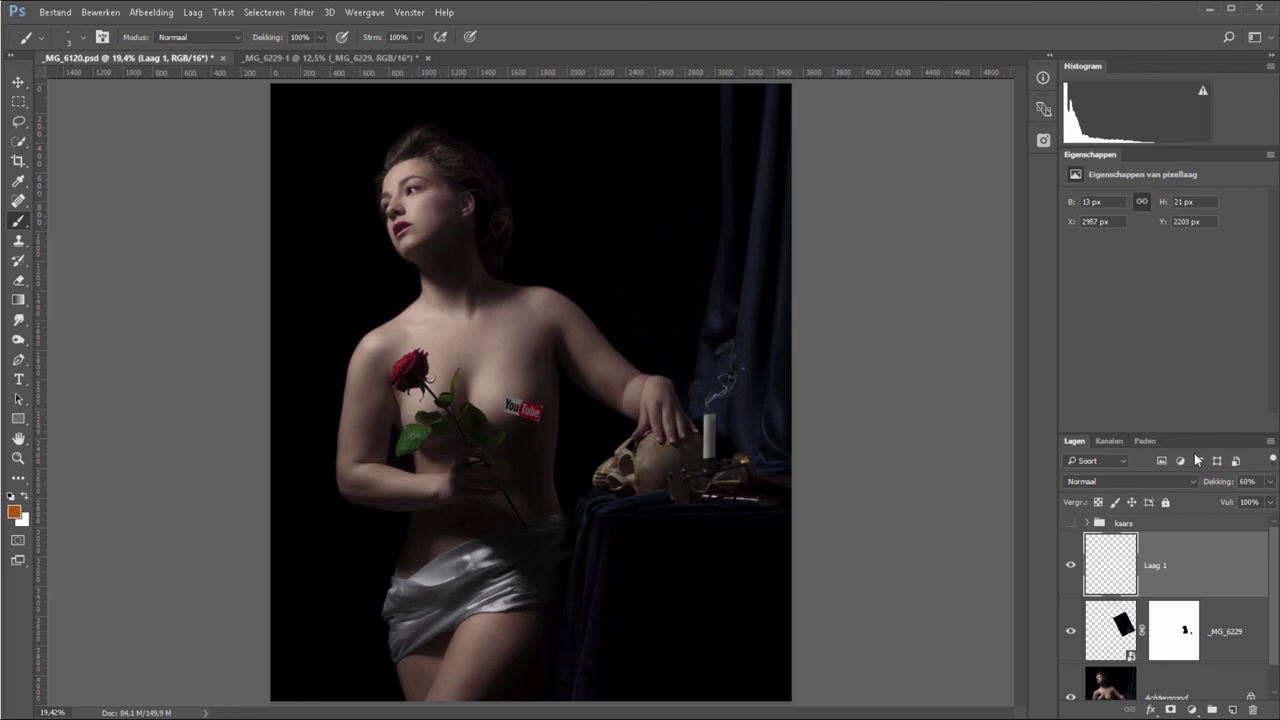
Zoom in closely on the candle wick and shrink the Eraser to wick size.
{"action": "key", "text": "z"}
{"action": "left_click_drag", "start_coordinate": [650, 298], "coordinate": [890, 467]}
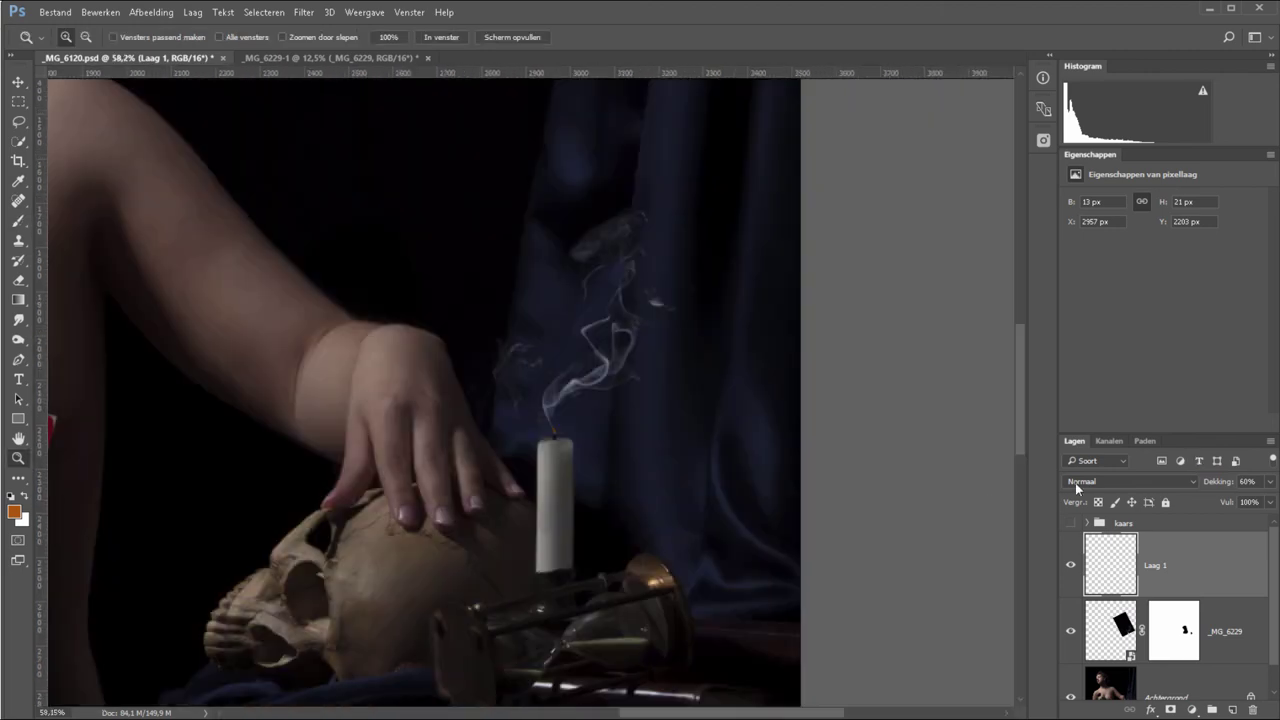
{"action": "left_click_drag", "start_coordinate": [590, 479], "coordinate": [500, 400]}
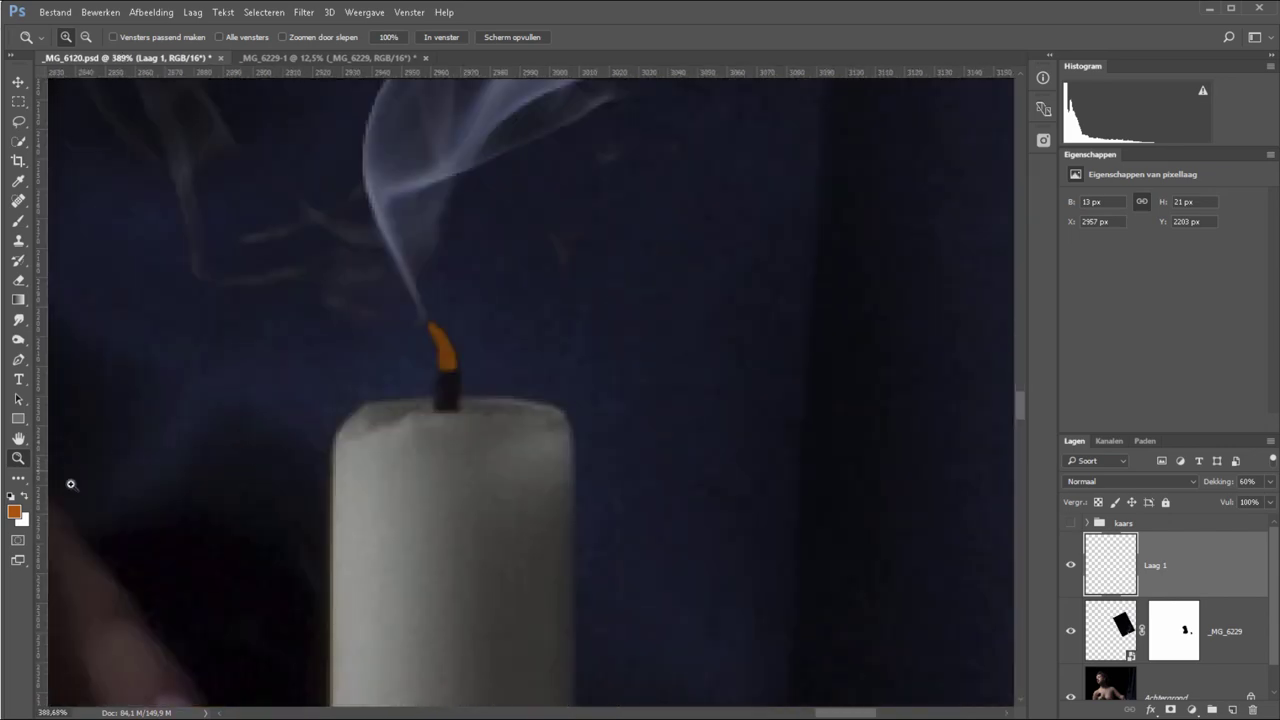
{"action": "key", "text": "e"}
{"action": "key", "text": "bracketleft"}
{"action": "key", "text": "bracketleft"}
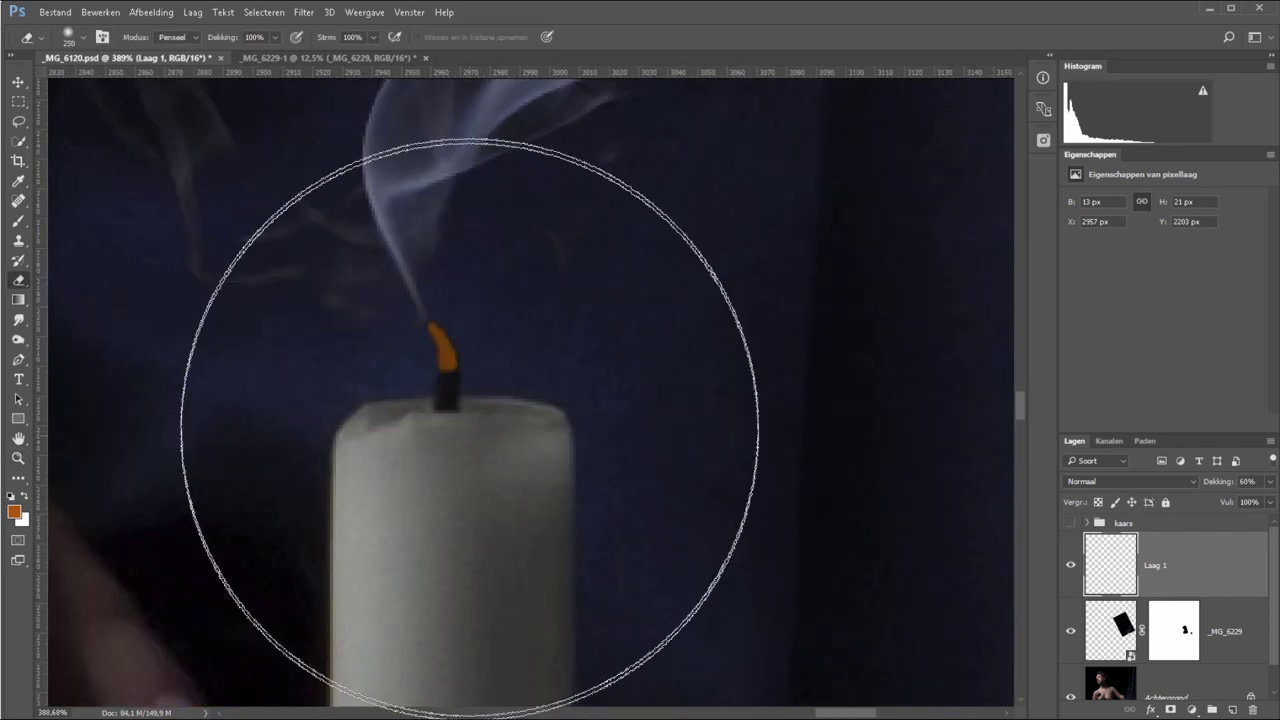
{"action": "key", "text": "bracketleft"}
{"action": "key", "text": "bracketleft"}
{"action": "key", "text": "bracketleft"}
{"action": "key", "text": "bracketleft"}
{"action": "key", "text": "bracketleft"}
{"action": "key", "text": "bracketleft"}
{"action": "key", "text": "bracketleft"}
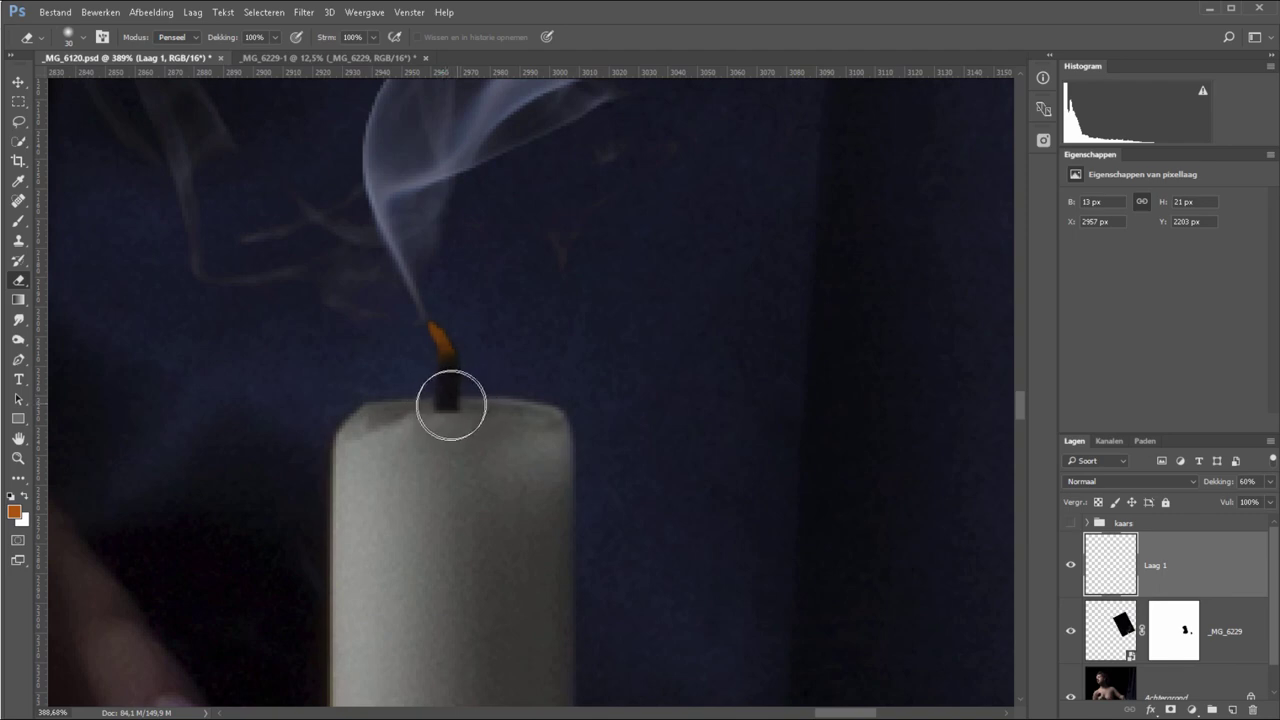
Change the foreground colour to dark brown (R 100, G 57, B 7) and switch to a 3 px Brush.
{"action": "key", "text": "i"}
{"action": "left_click", "coordinate": [14, 512]}
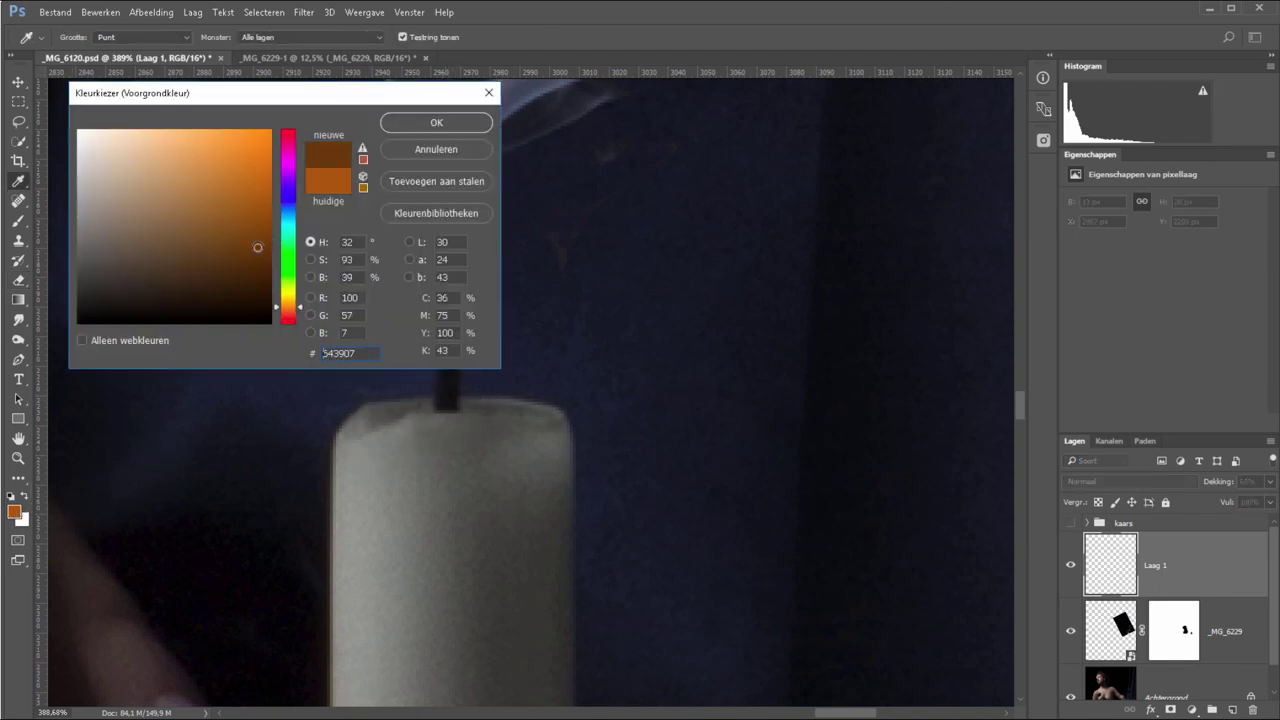
{"action": "left_click", "coordinate": [436, 122]}
{"action": "key", "text": "e"}
{"action": "key", "text": "b"}
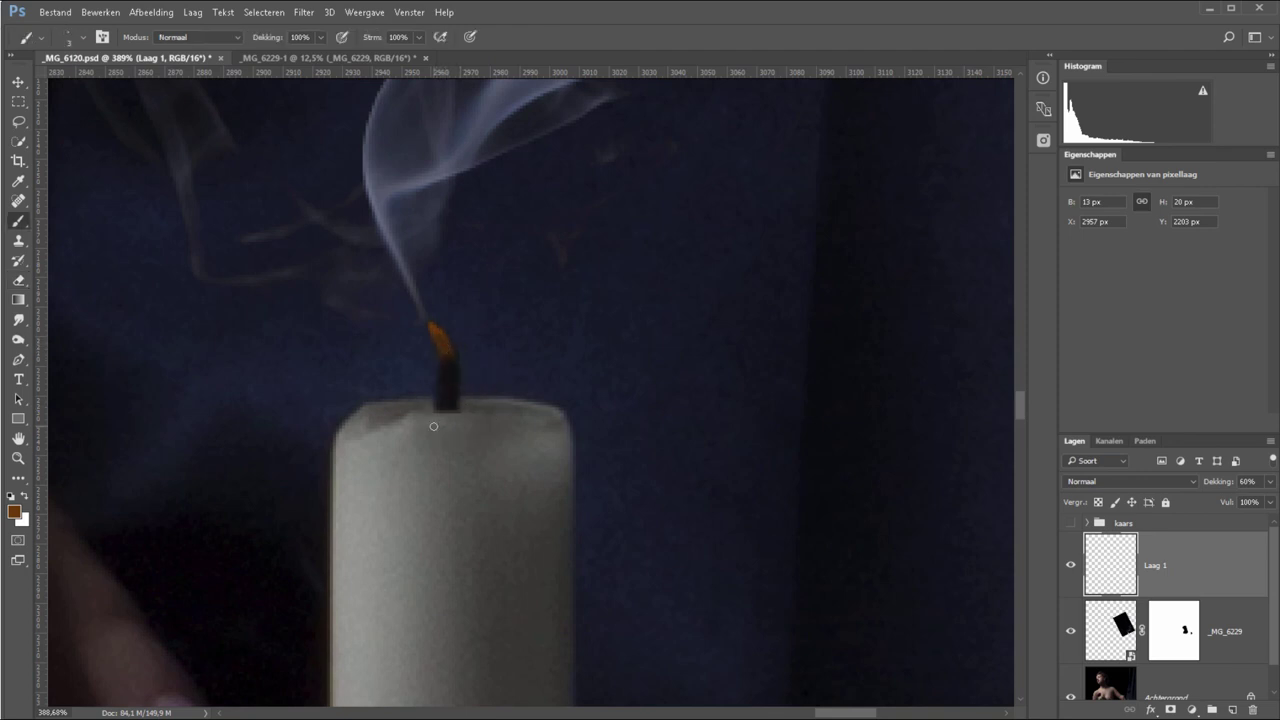
{"action": "key", "text": "ctrl+0"}
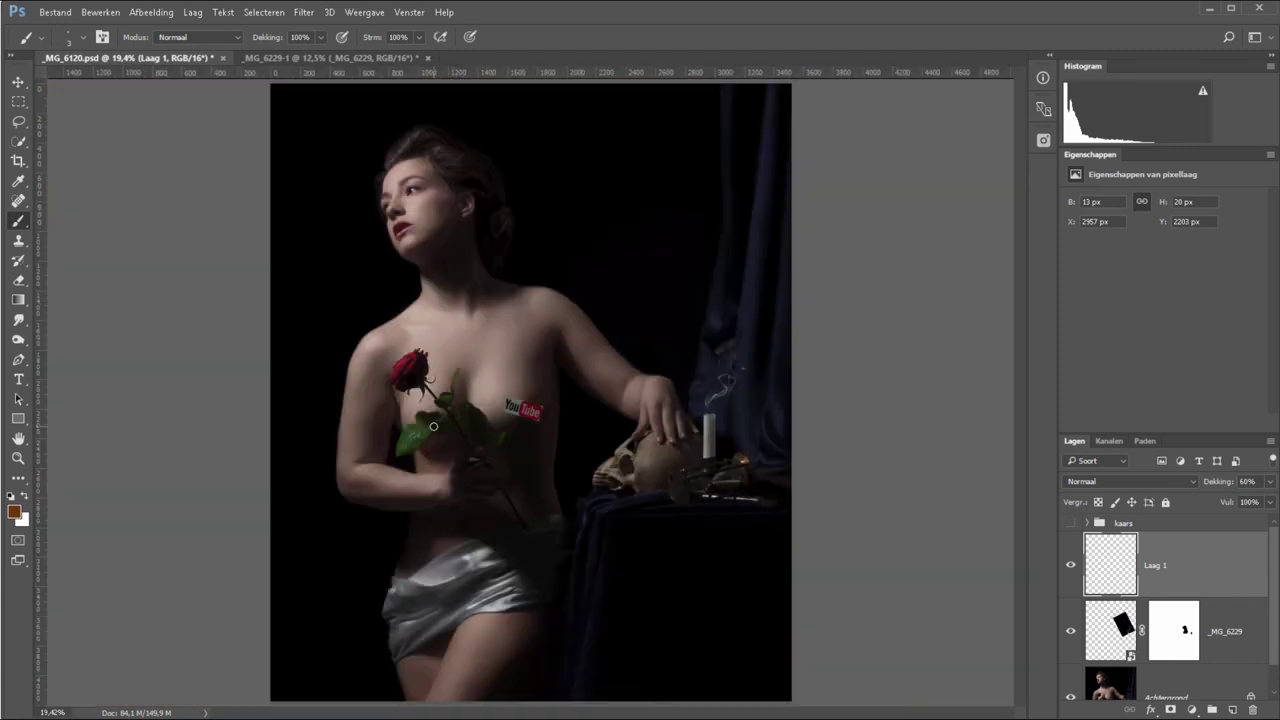
{"action": "key", "text": "ctrl+Tab"}
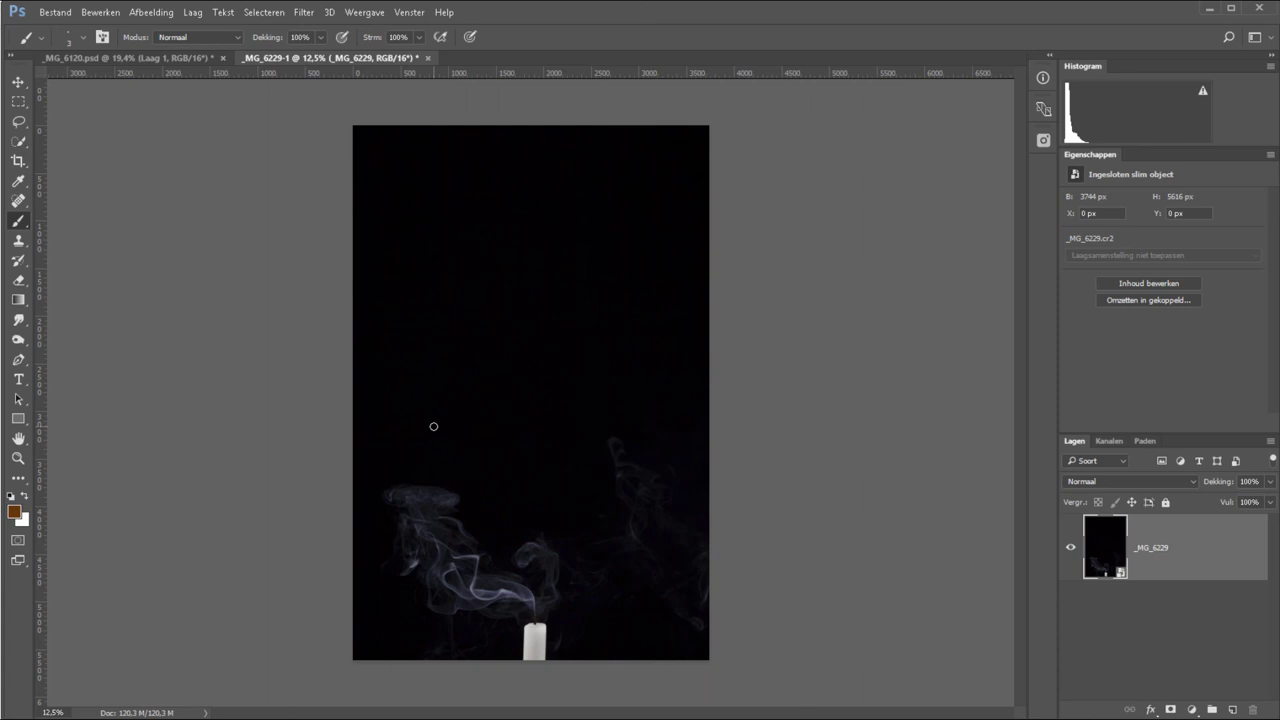
{"action": "key", "text": "ctrl+Tab"}
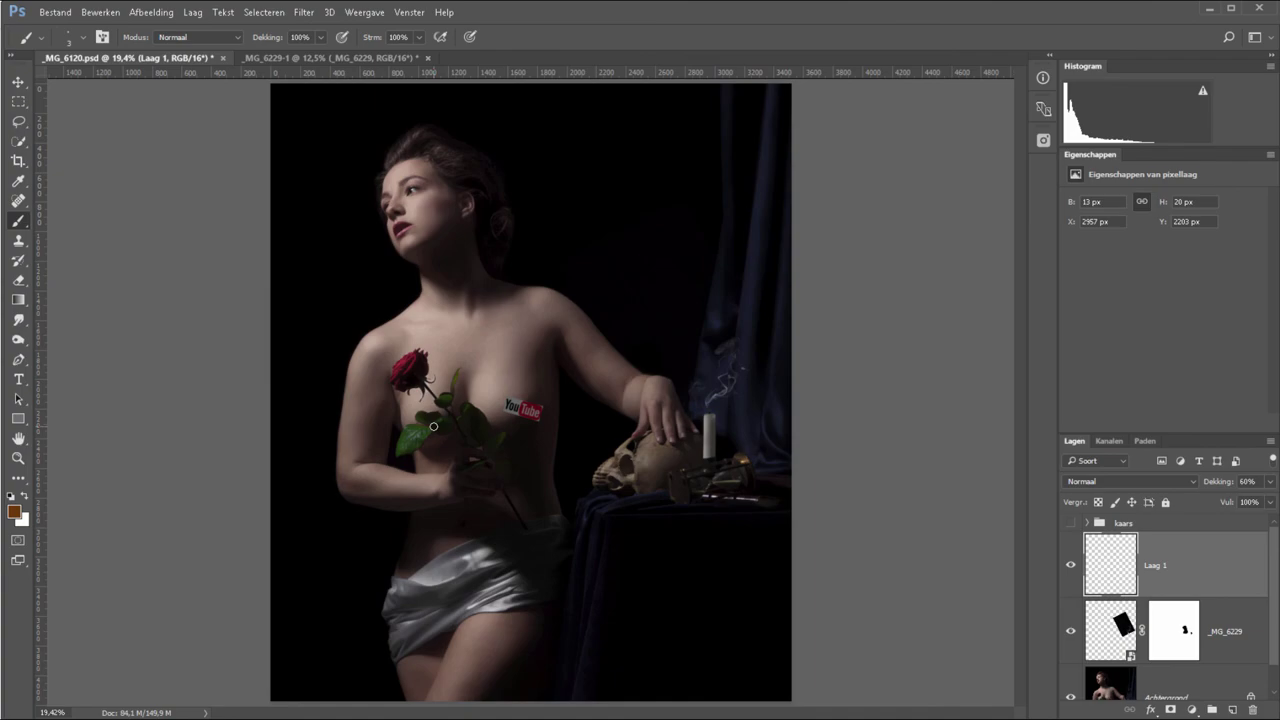